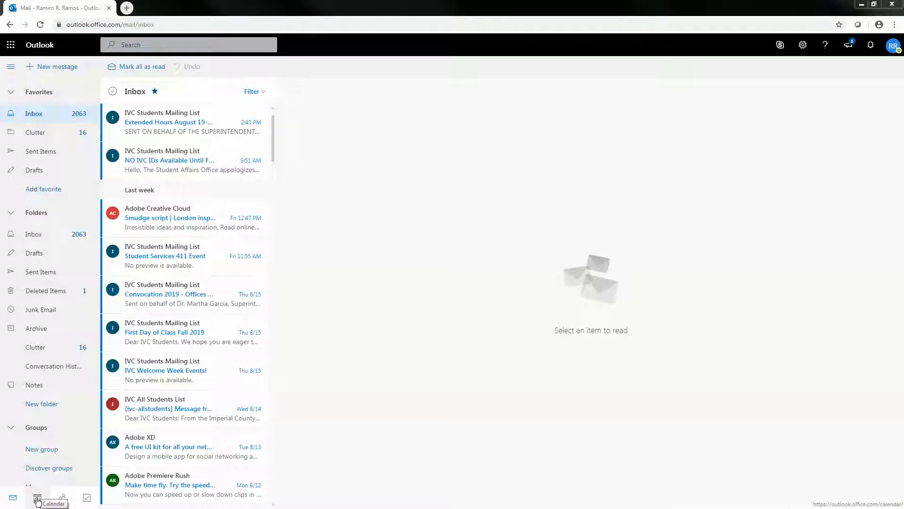
- Open the calendar in August 2019 month view and preview the agendas for Aug 18–22
click(37, 498)
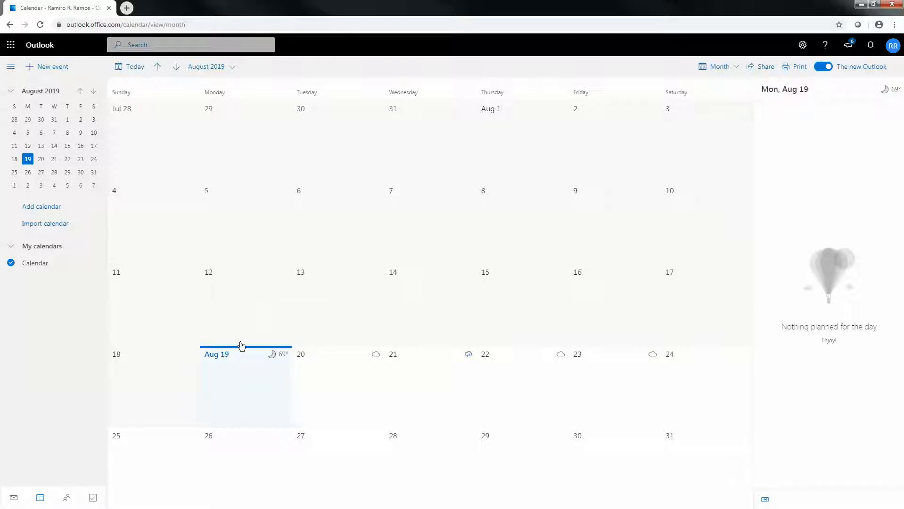
click(166, 373)
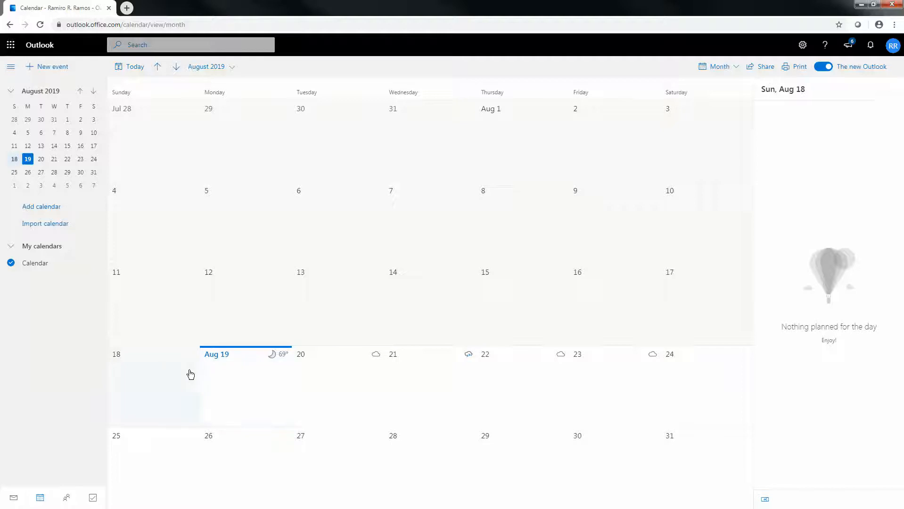
click(233, 382)
click(306, 381)
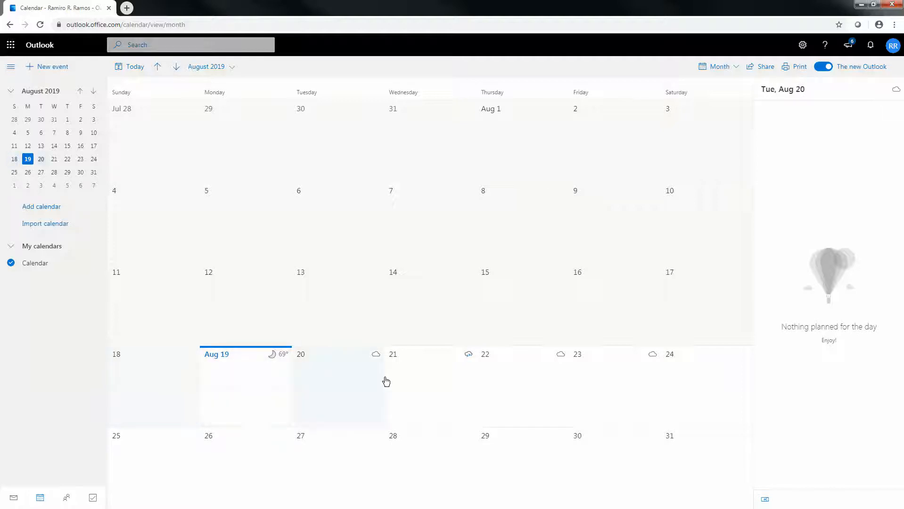
click(436, 382)
click(504, 386)
click(322, 383)
- Preview the agendas for Aug 13, 14 and 19–23, ending on Aug 19
click(389, 387)
click(344, 395)
click(424, 393)
click(505, 397)
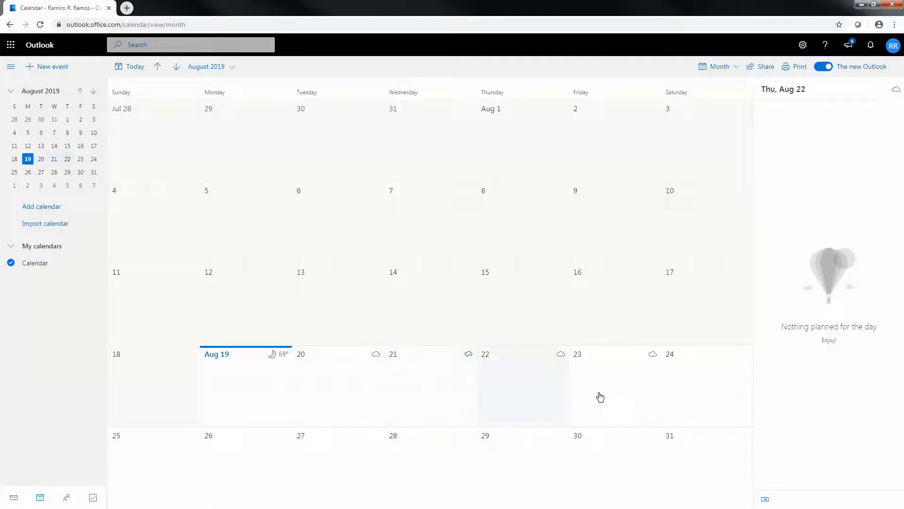
click(617, 395)
click(436, 307)
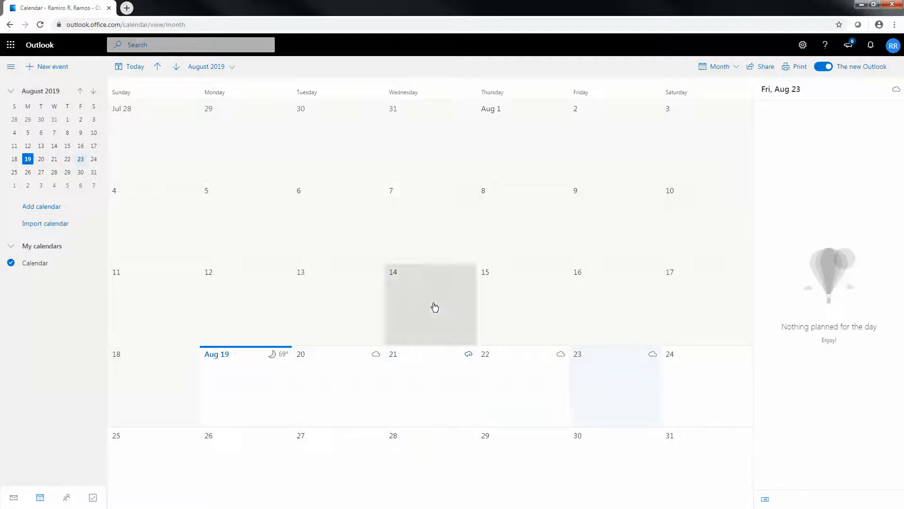
click(337, 301)
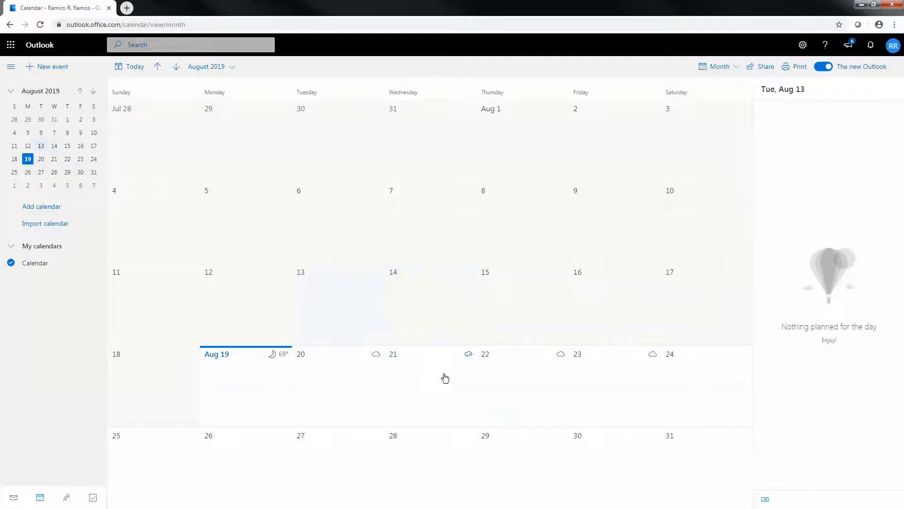
click(436, 378)
click(330, 388)
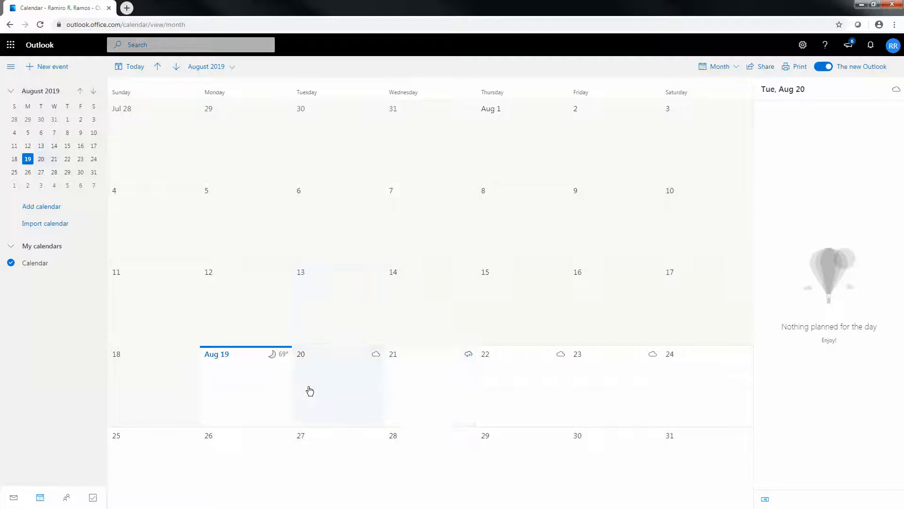
click(260, 395)
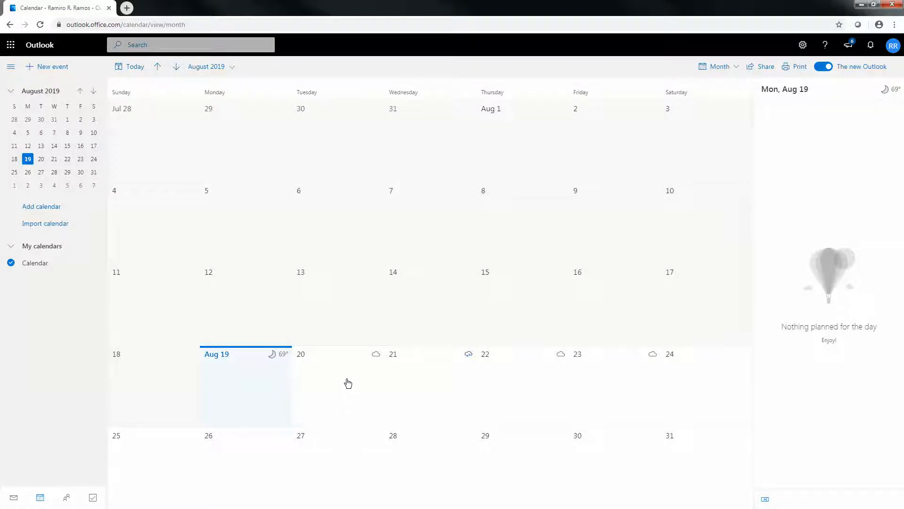
click(736, 68)
click(719, 90)
click(733, 67)
click(724, 103)
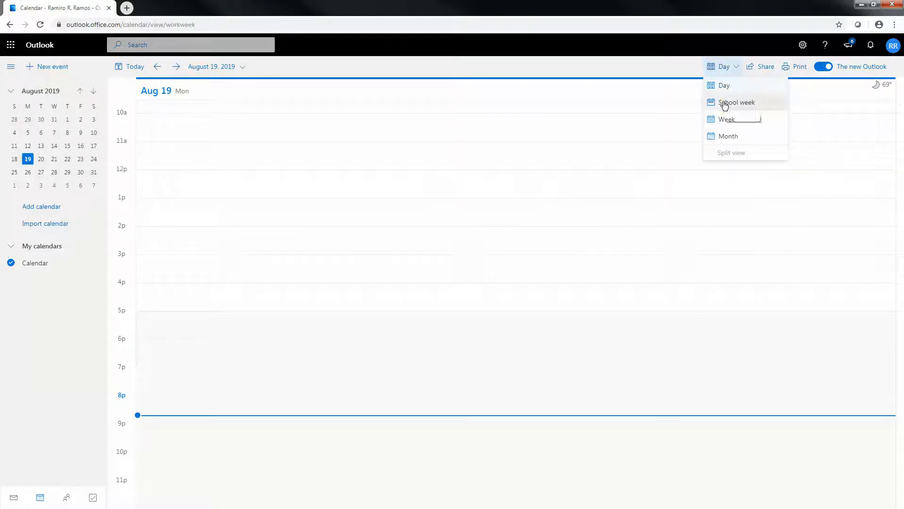
click(729, 67)
click(704, 120)
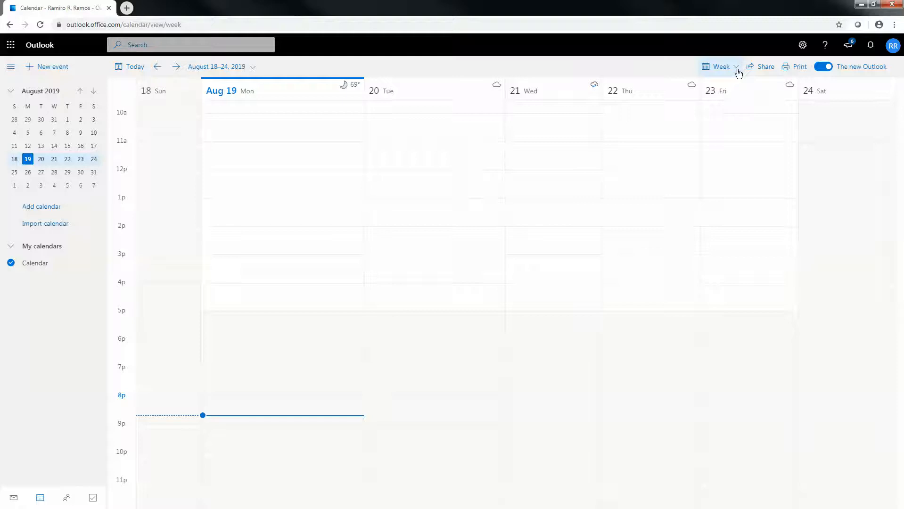
click(735, 67)
click(719, 137)
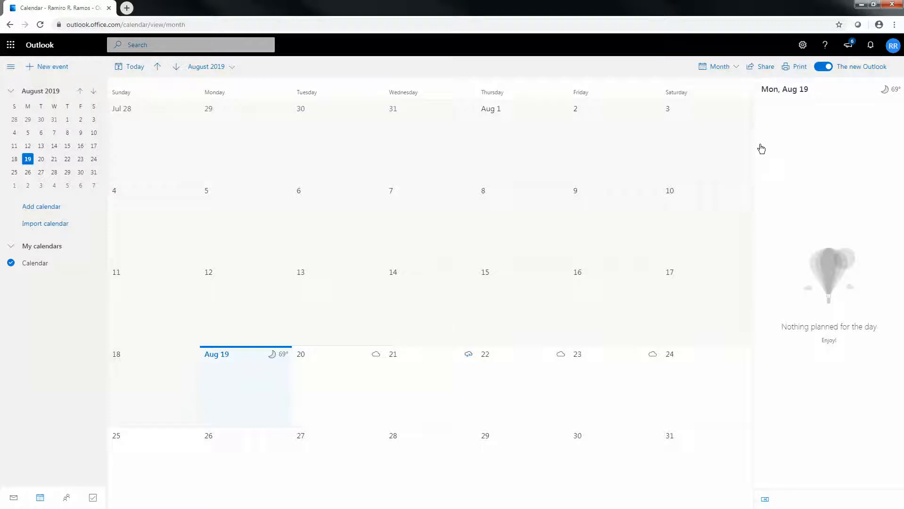
- Switch off the new Outlook toggle and decline the feedback prompt to return to classic Outlook
click(824, 67)
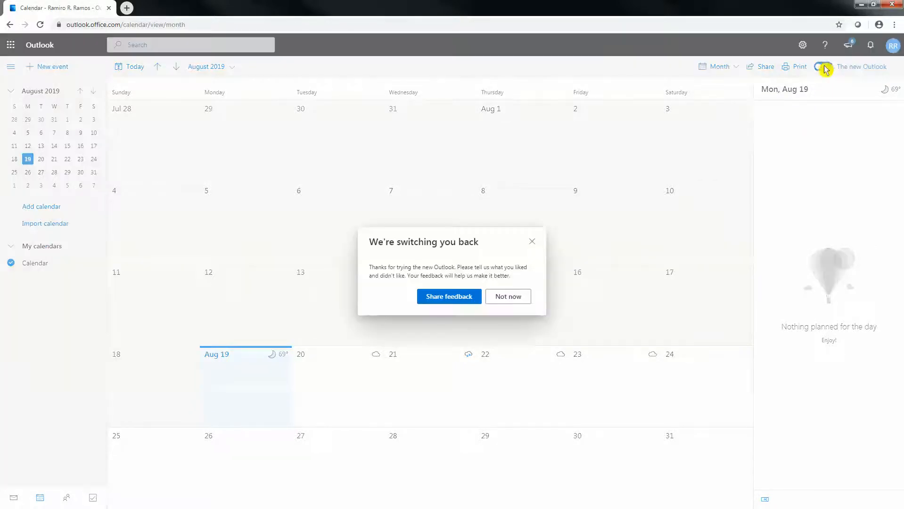
click(531, 243)
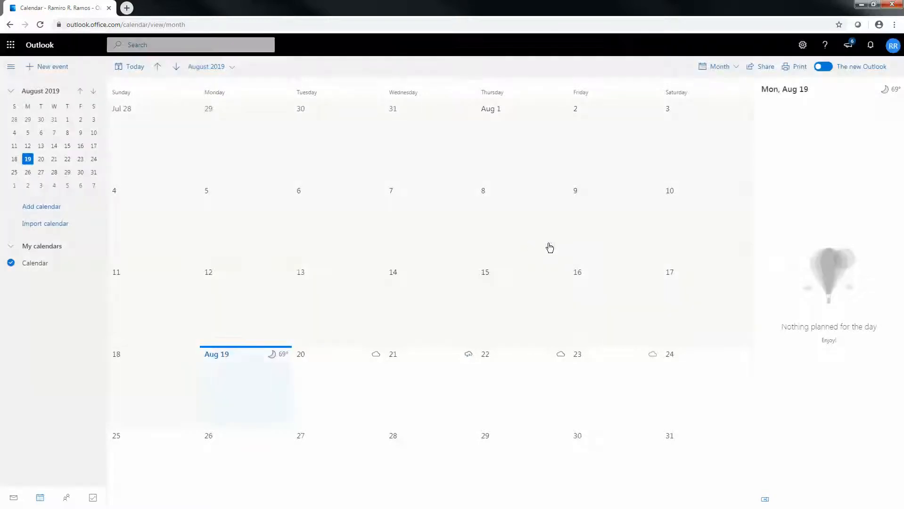
click(825, 66)
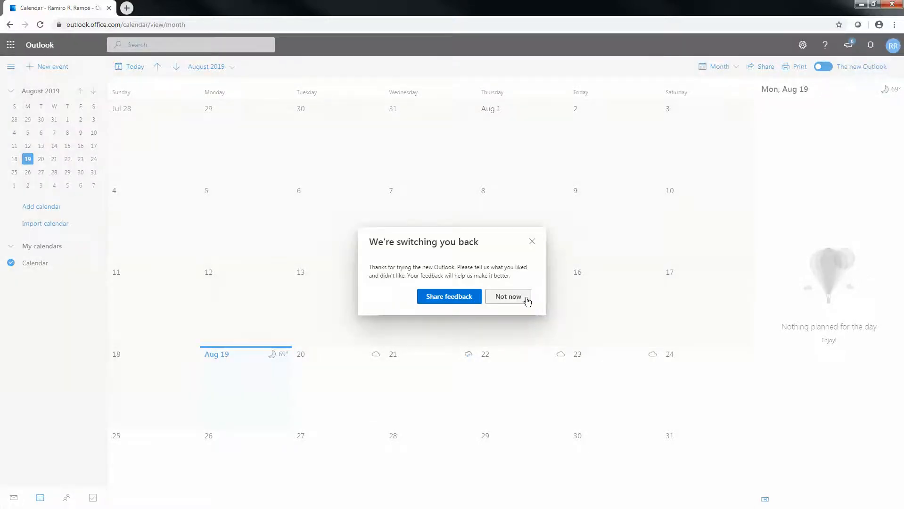
click(531, 242)
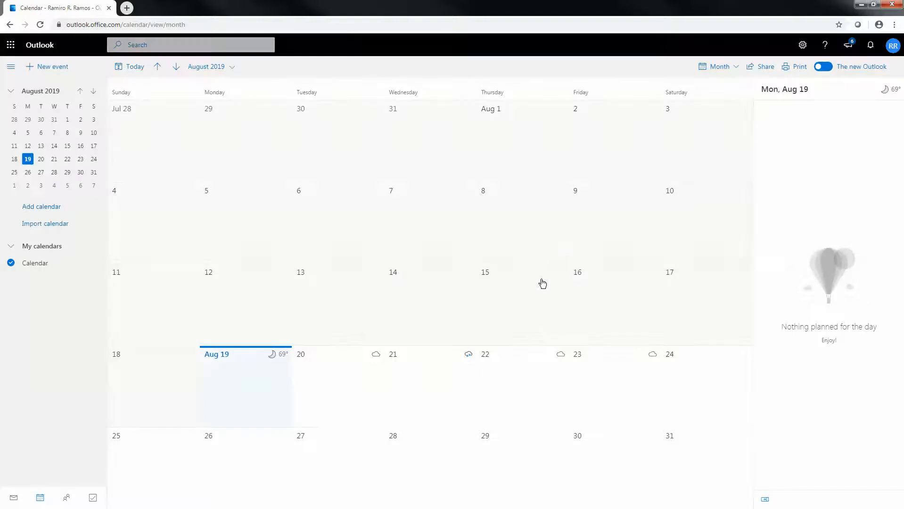
click(824, 67)
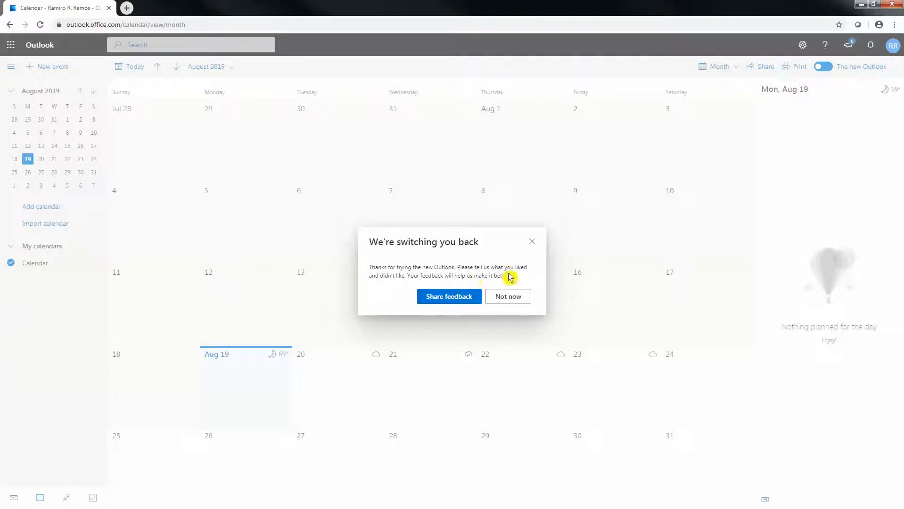
click(499, 296)
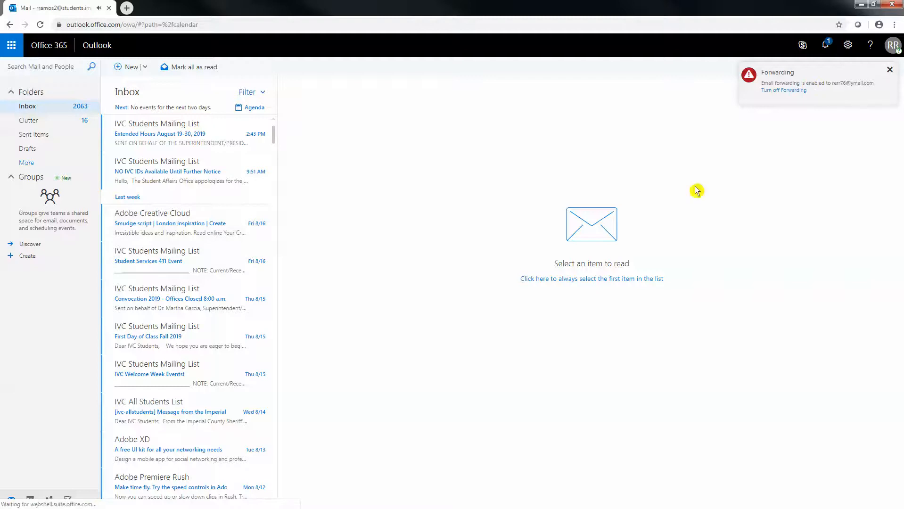
- Open the classic calendar, dismiss the forwarding notice, and settle on Month view for today
click(31, 500)
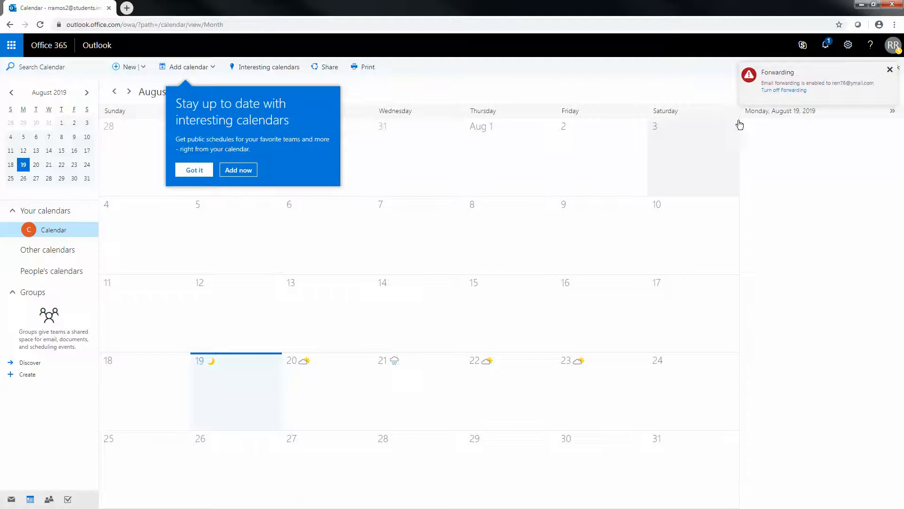
click(889, 70)
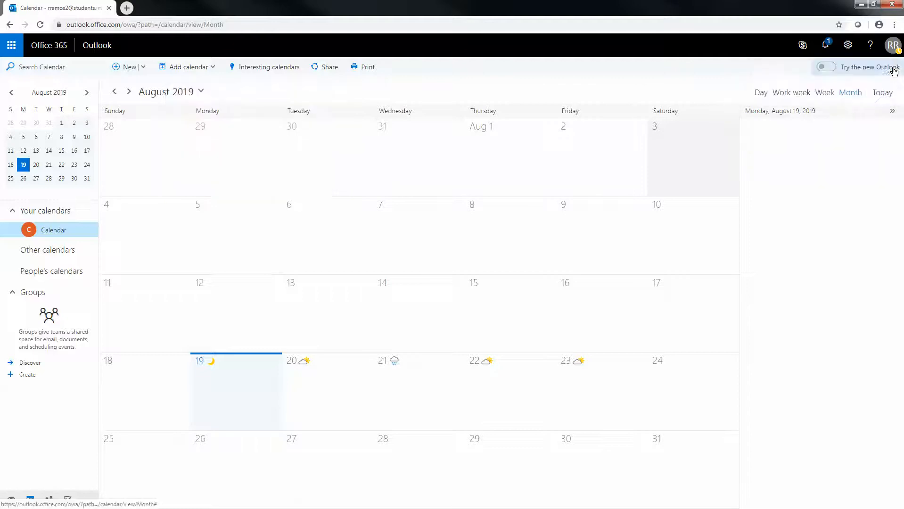
click(761, 93)
click(790, 94)
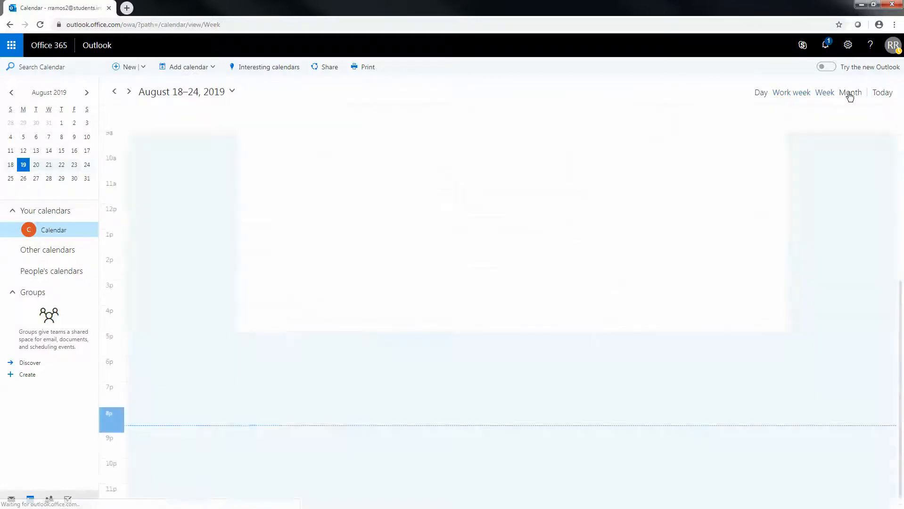
click(847, 94)
click(878, 98)
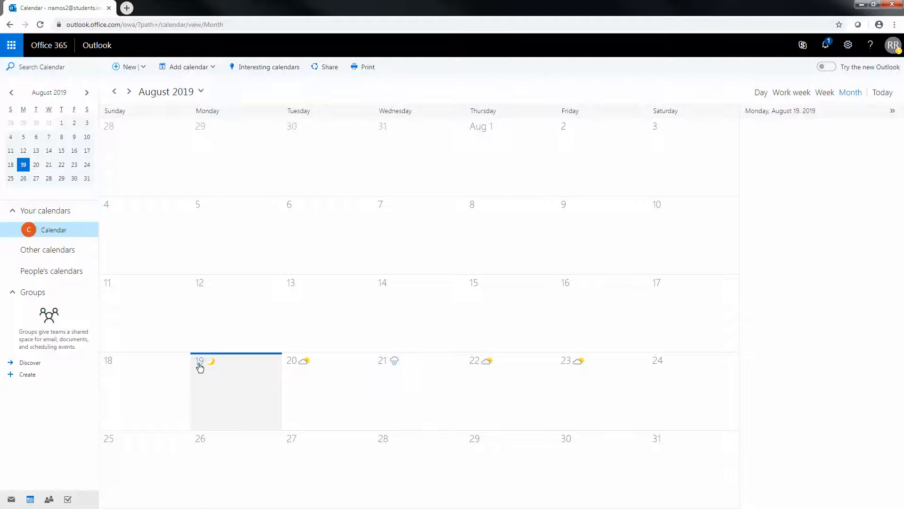
click(201, 96)
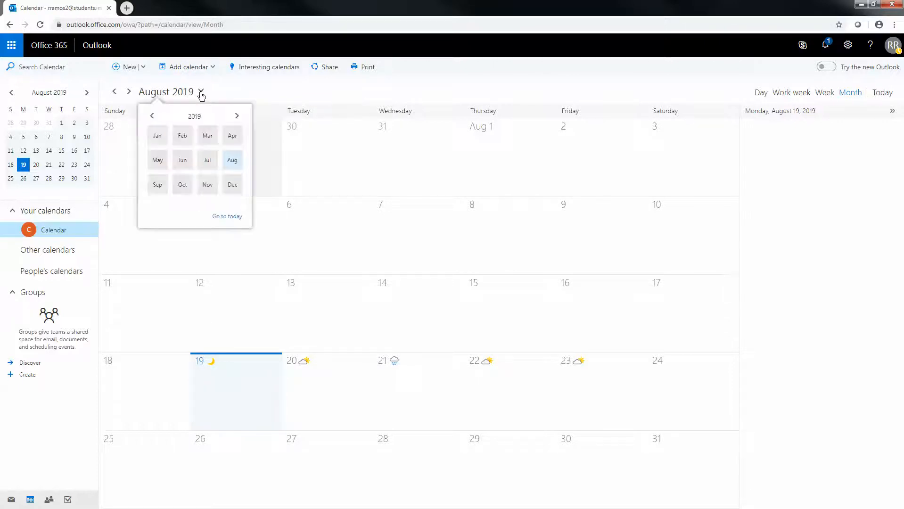
click(151, 115)
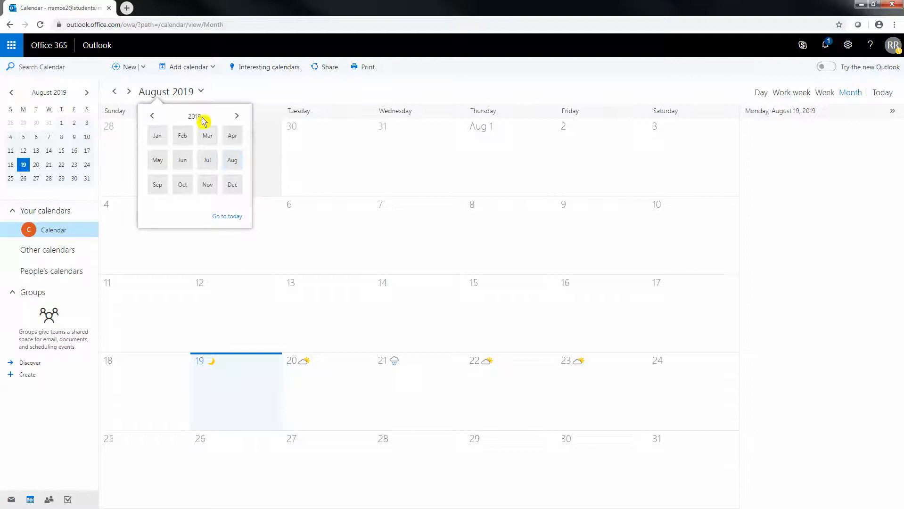
click(237, 117)
click(152, 116)
click(233, 166)
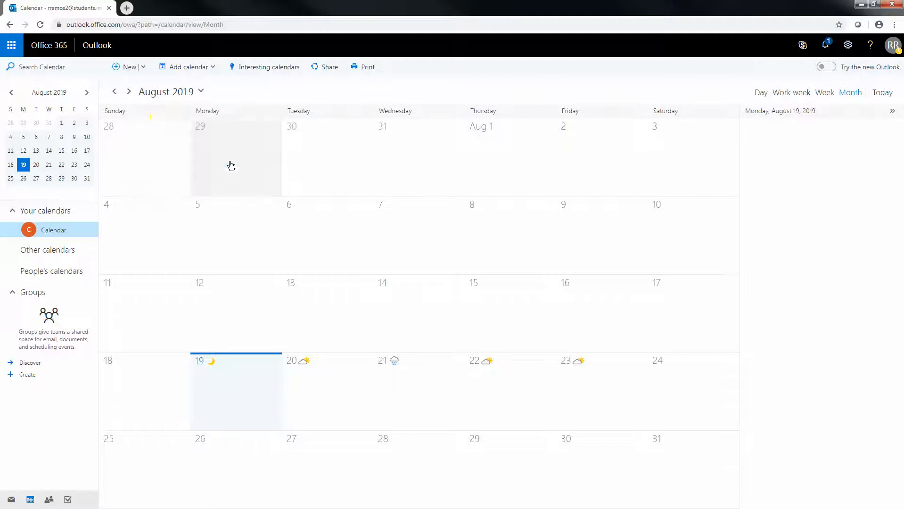
click(129, 92)
click(114, 92)
click(114, 93)
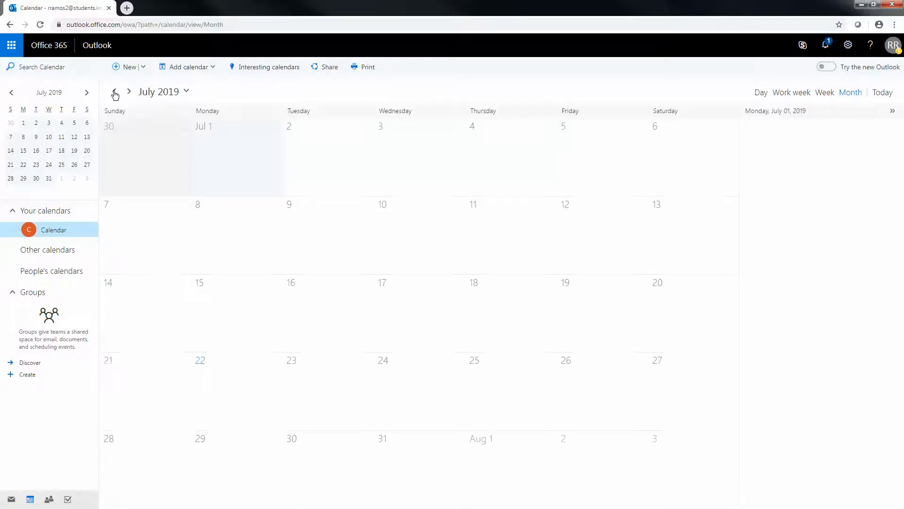
click(128, 91)
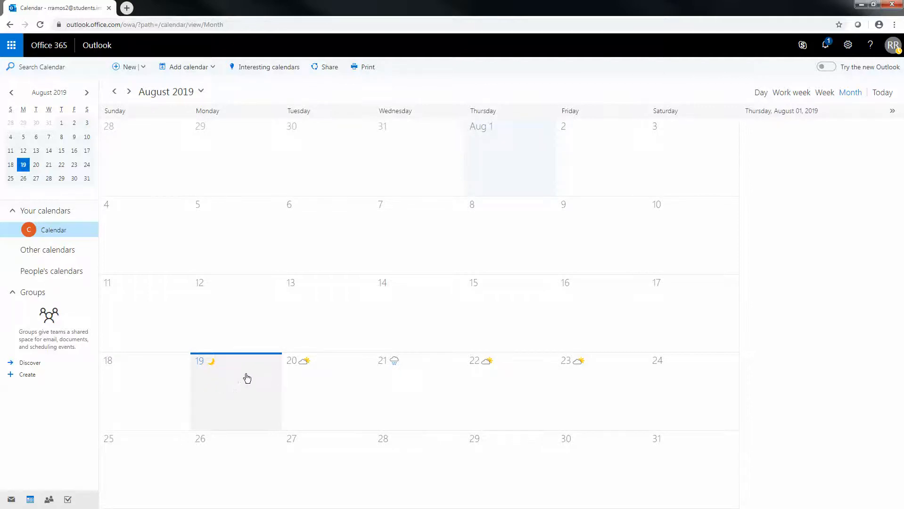
click(330, 378)
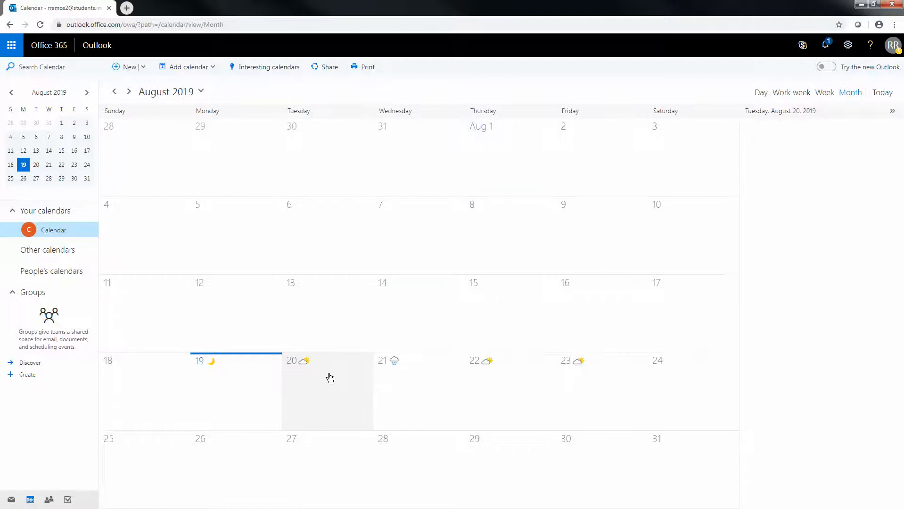
- Discard the popped-out Aug 20 event window and start a fresh all-day event on August 20
double_click(320, 395)
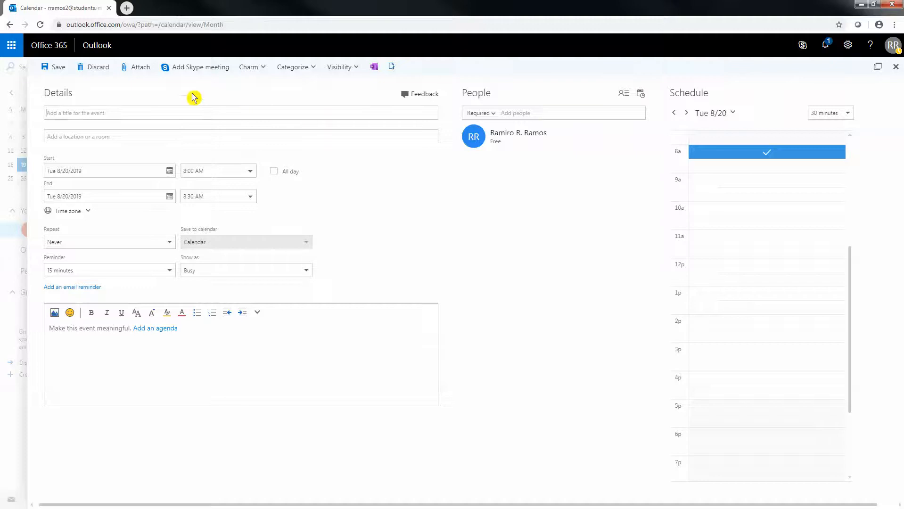
click(877, 68)
drag(346, 82, 526, 112)
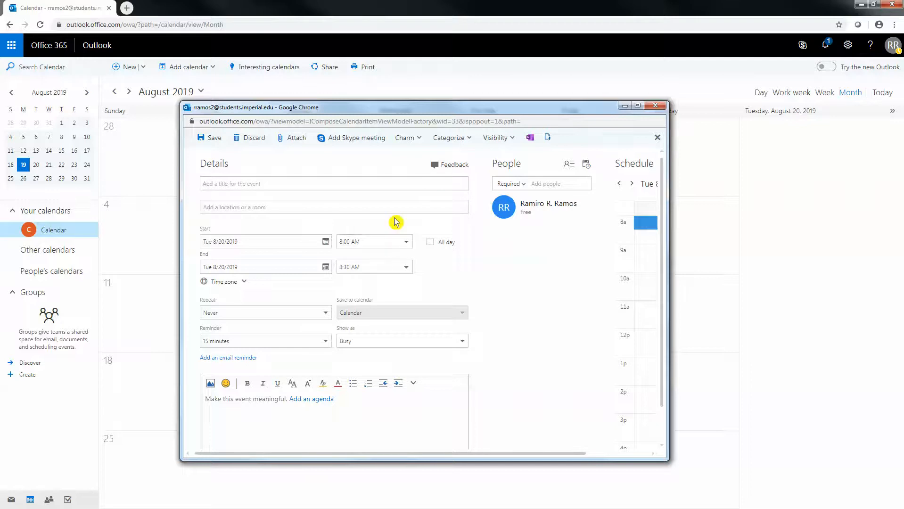
click(656, 106)
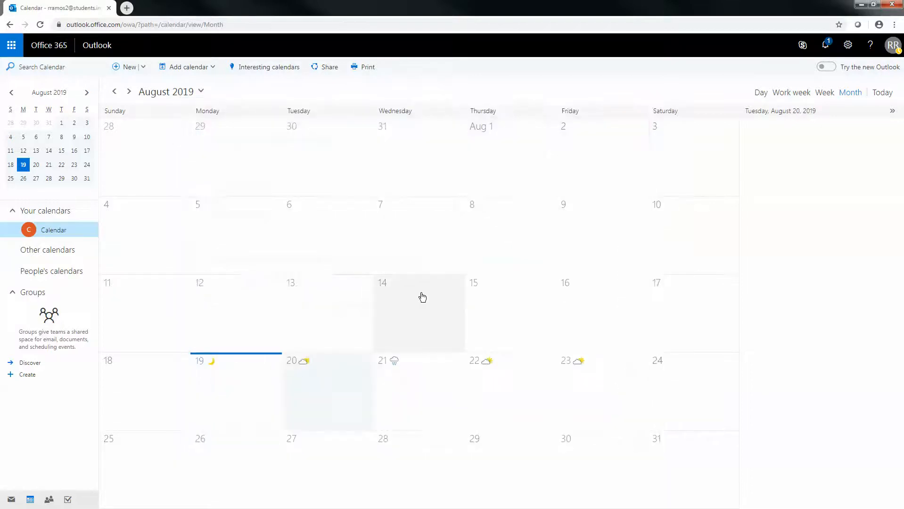
double_click(325, 381)
click(191, 116)
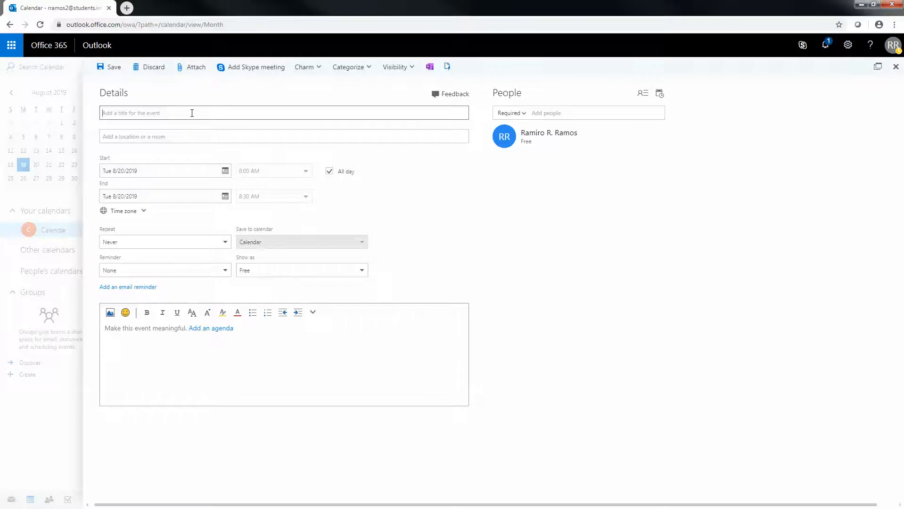
- Title the event 'Meet for Group Activity' and enter 'Room 801 Imperial Valley College' as location
text(Meet for Group Activity)
click(189, 134)
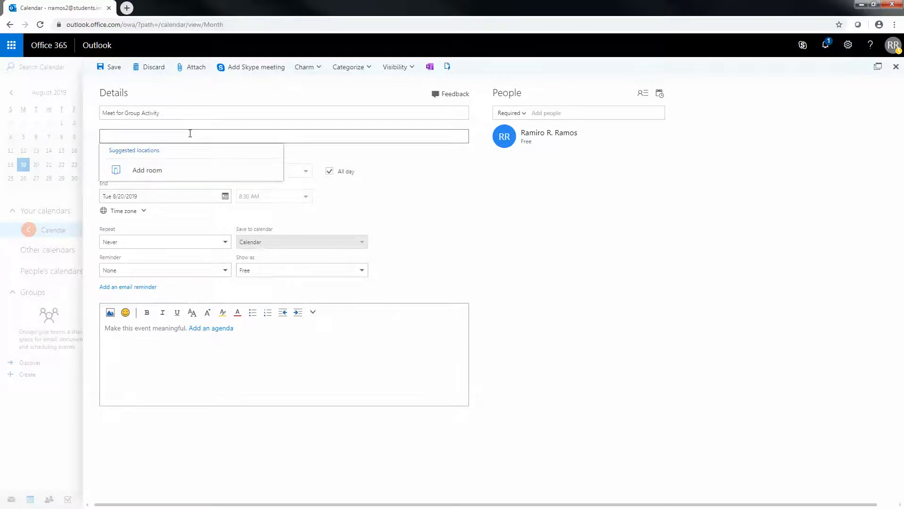
text(Ro)
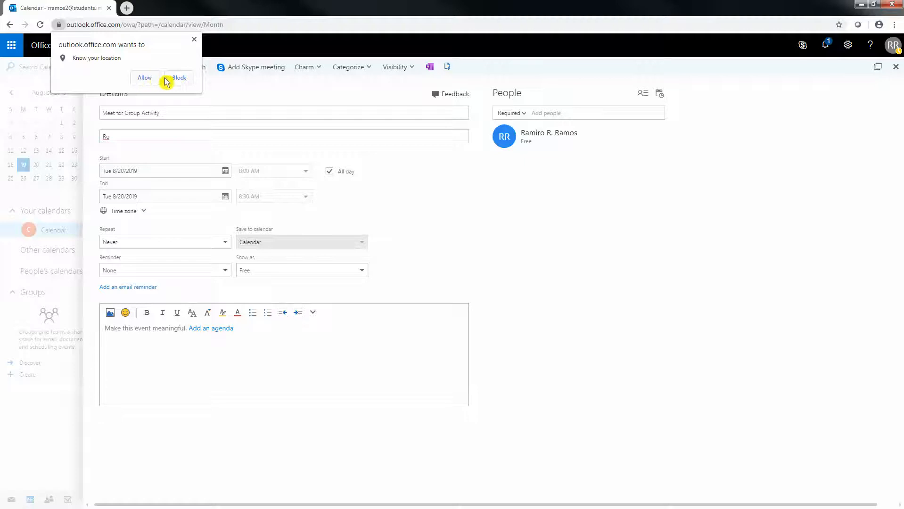
click(179, 78)
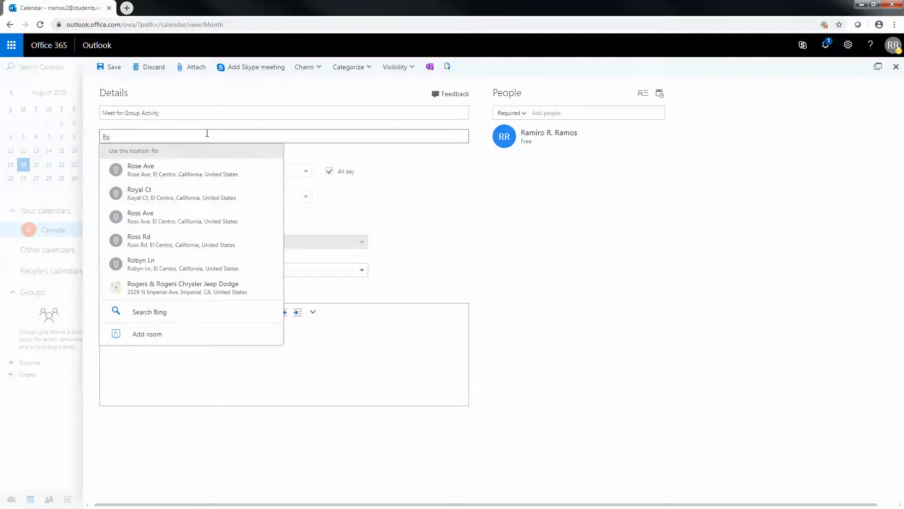
click(178, 134)
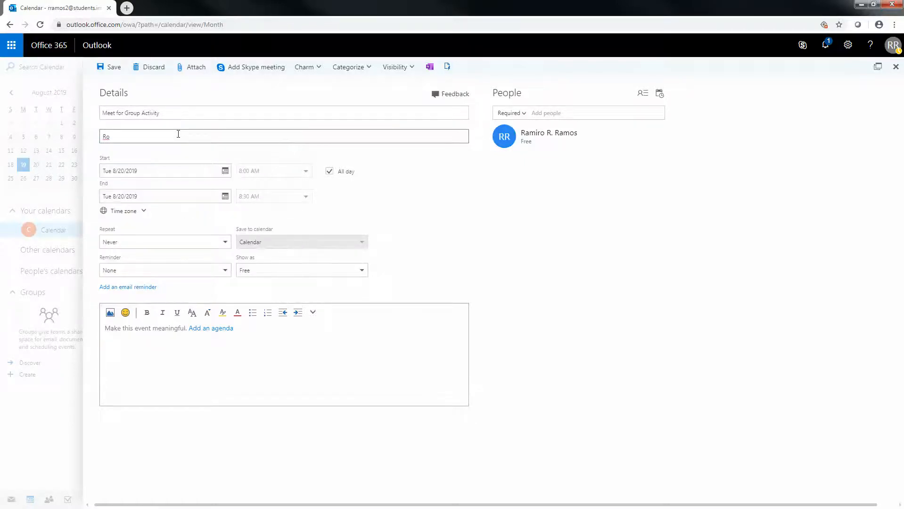
text(om)
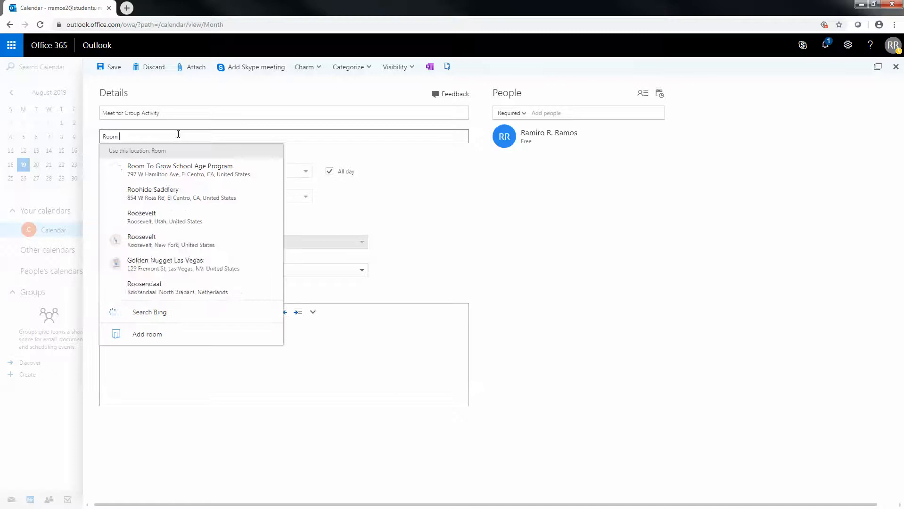
text( 801)
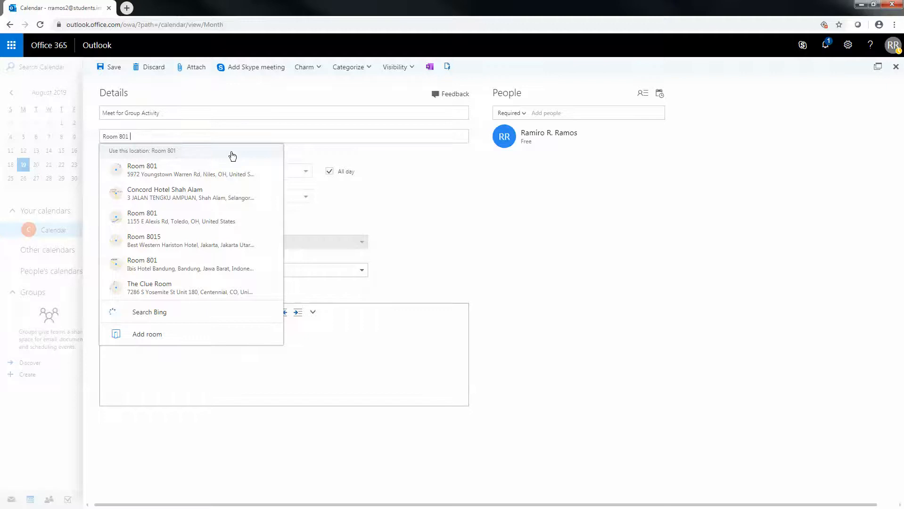
text( Imperial Valley College)
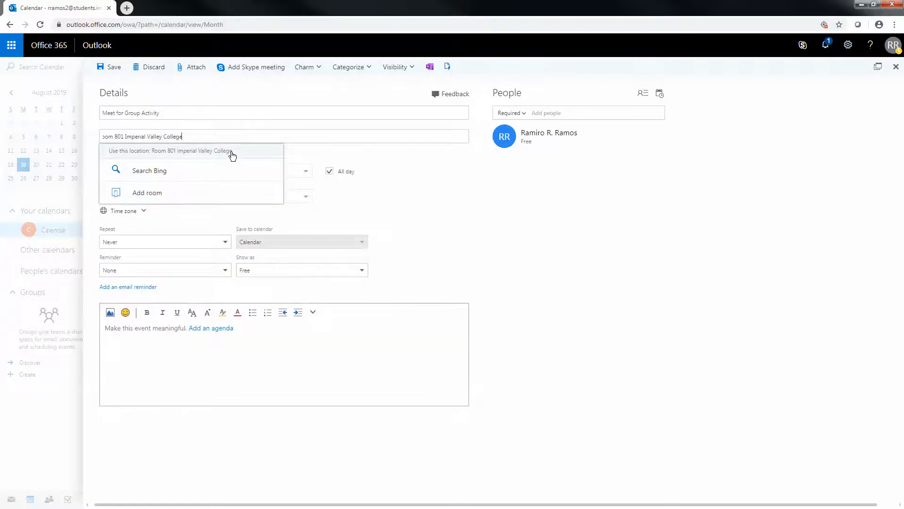
- Remove 'Room 801' and pick the Imperial Valley College location suggestion
click(416, 162)
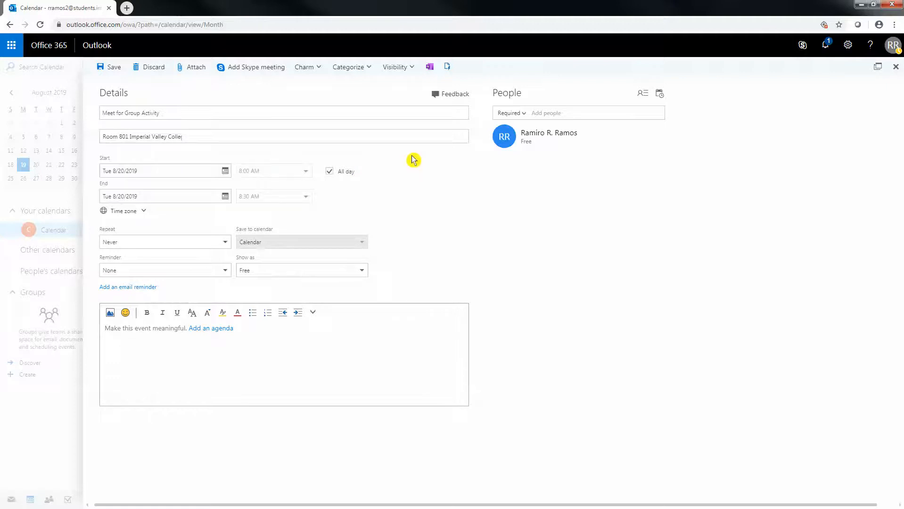
click(202, 136)
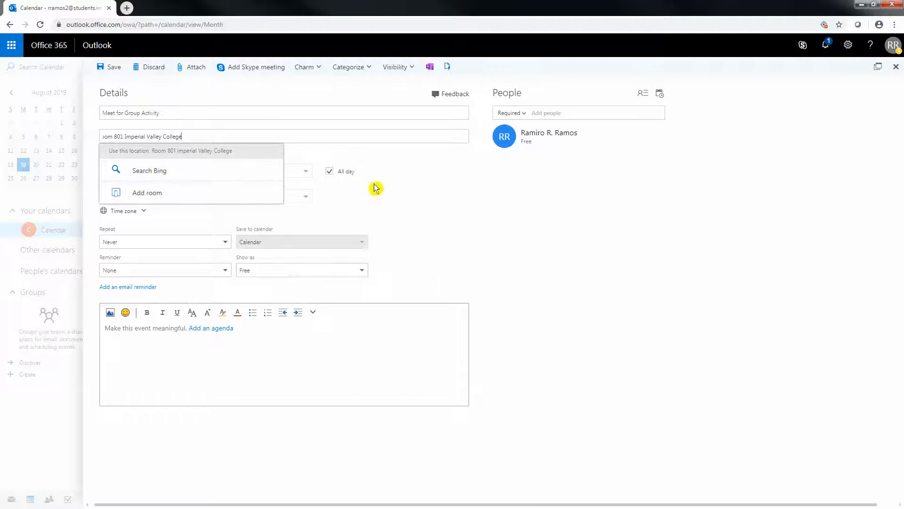
click(195, 137)
click(195, 136)
drag(123, 137, 85, 137)
key(BackSpace)
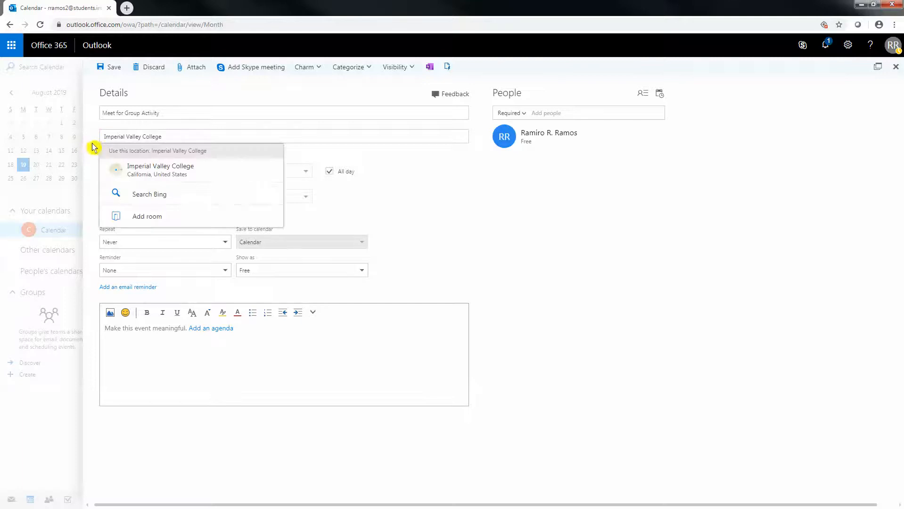
click(149, 170)
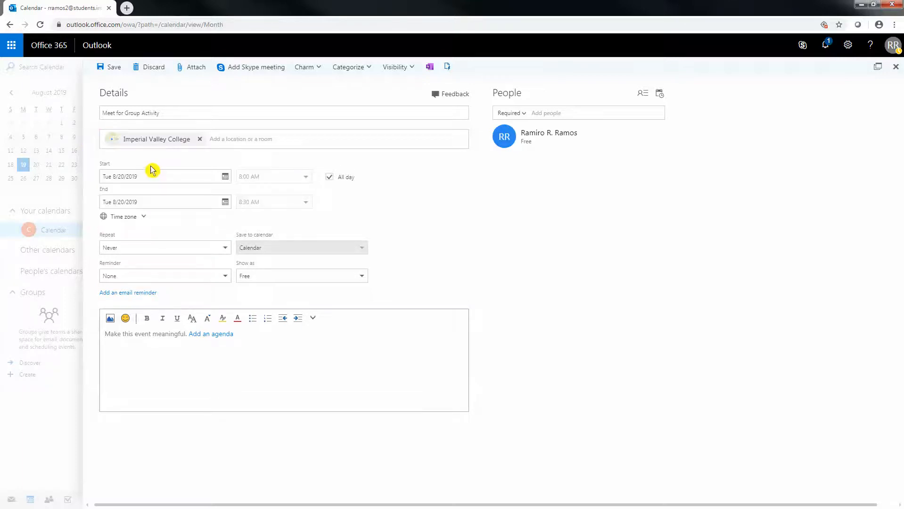
- Append 'Room 801' to the location after browsing the room finder
click(260, 142)
click(257, 177)
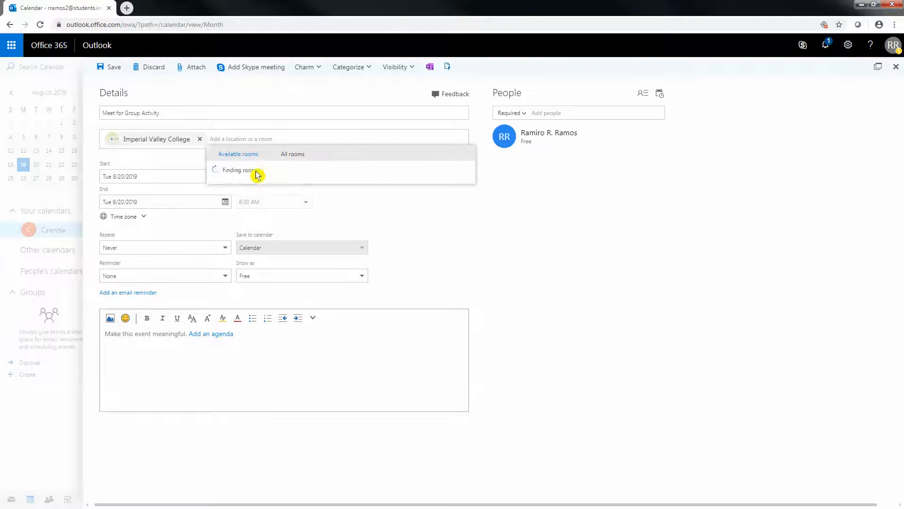
click(294, 156)
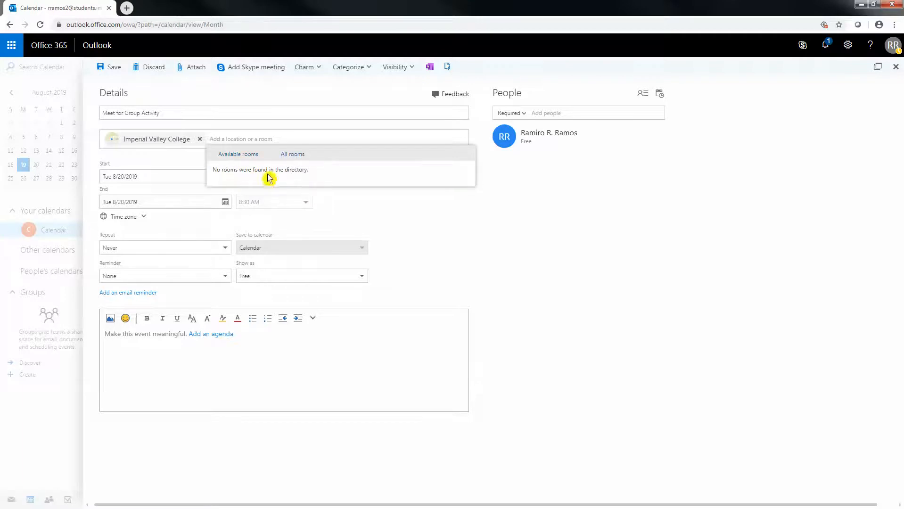
click(244, 153)
click(282, 135)
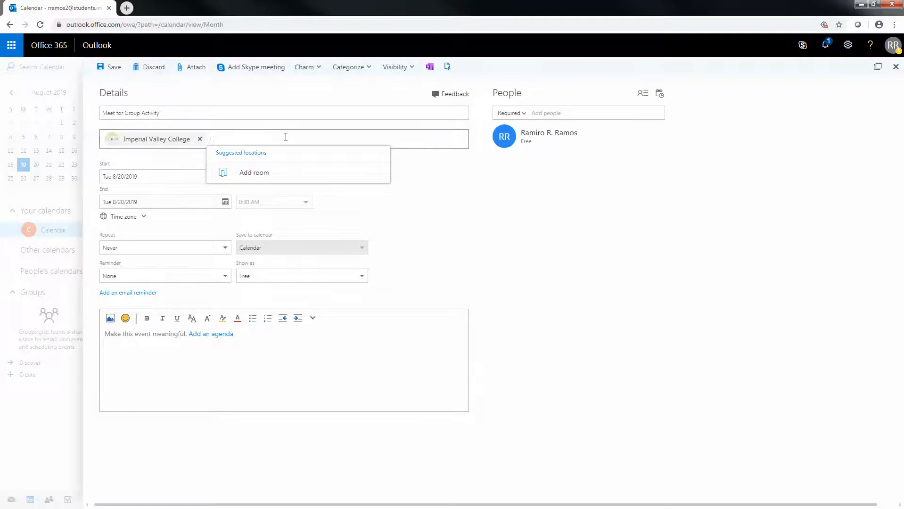
text(Room )
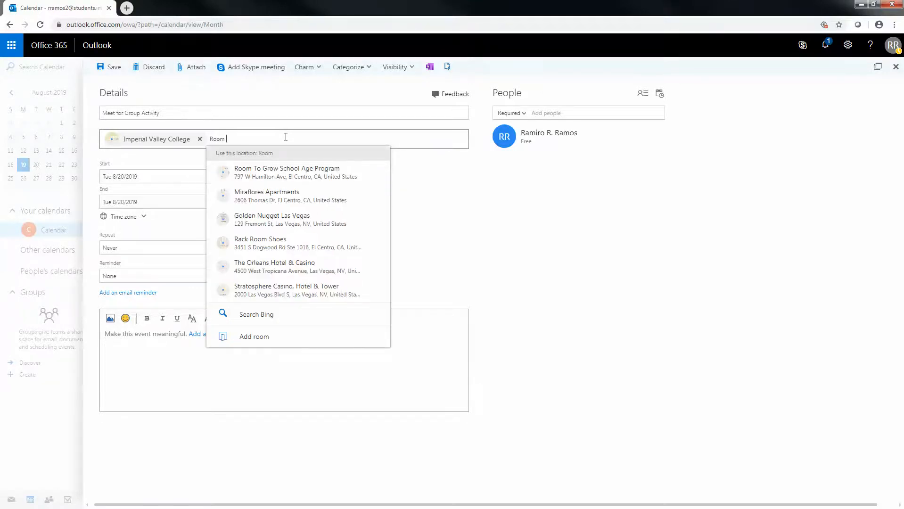
text(801)
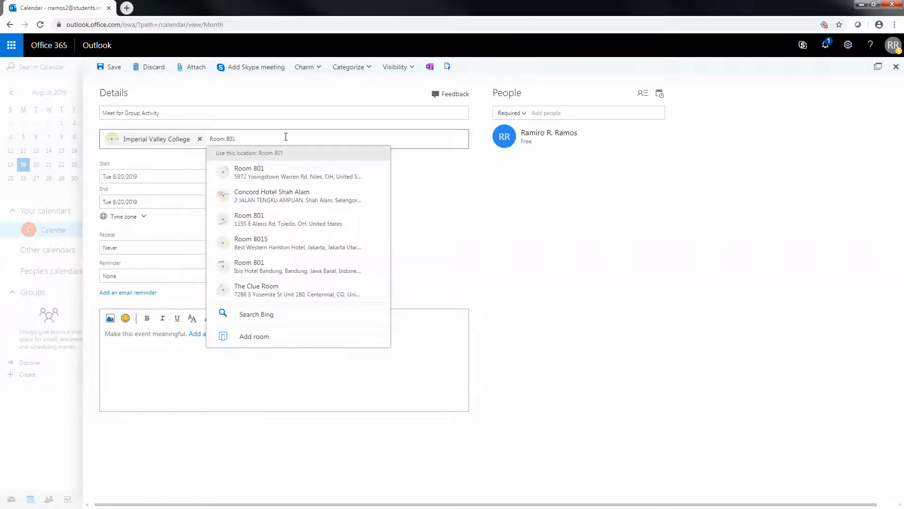
click(427, 167)
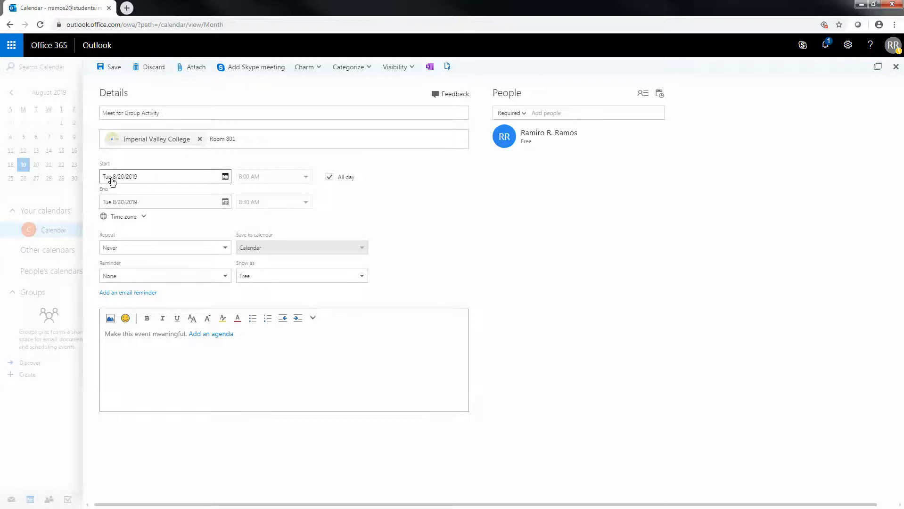
- Move the event to Wednesday, August 21 as a timed event starting at 2:40 PM
click(225, 176)
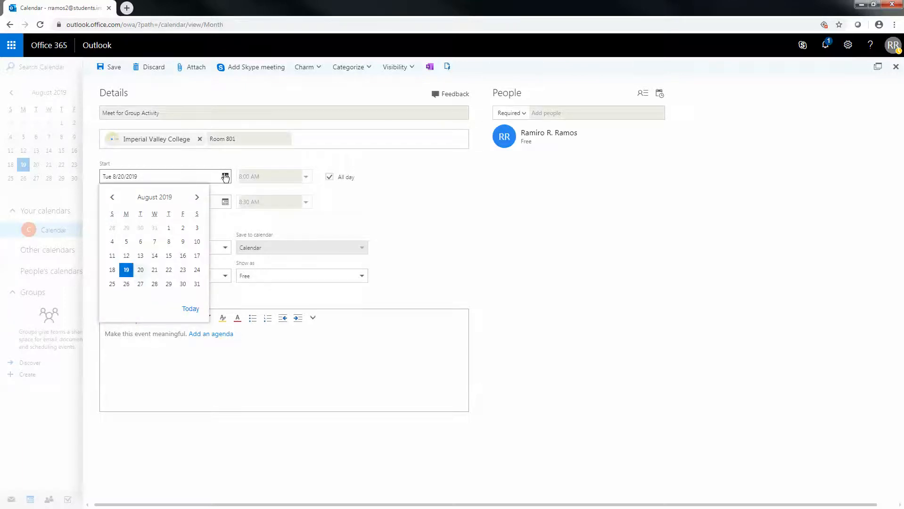
click(154, 270)
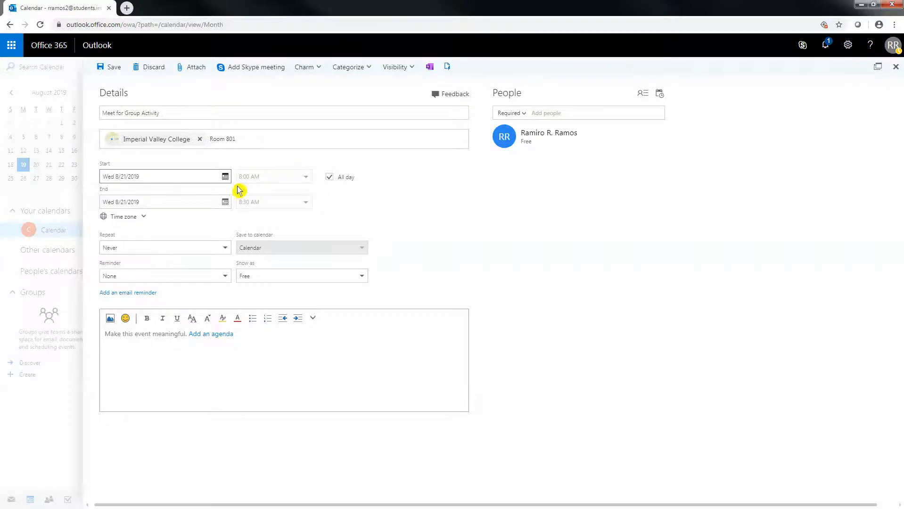
click(330, 178)
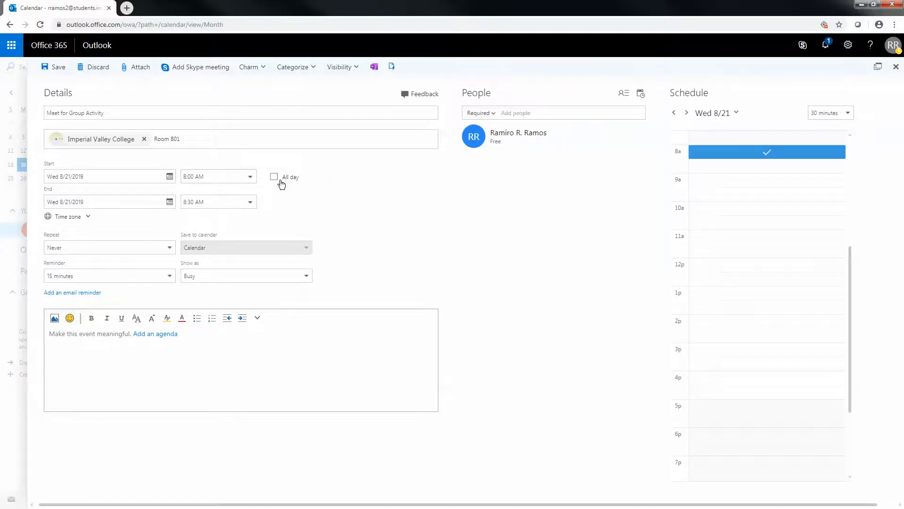
click(250, 177)
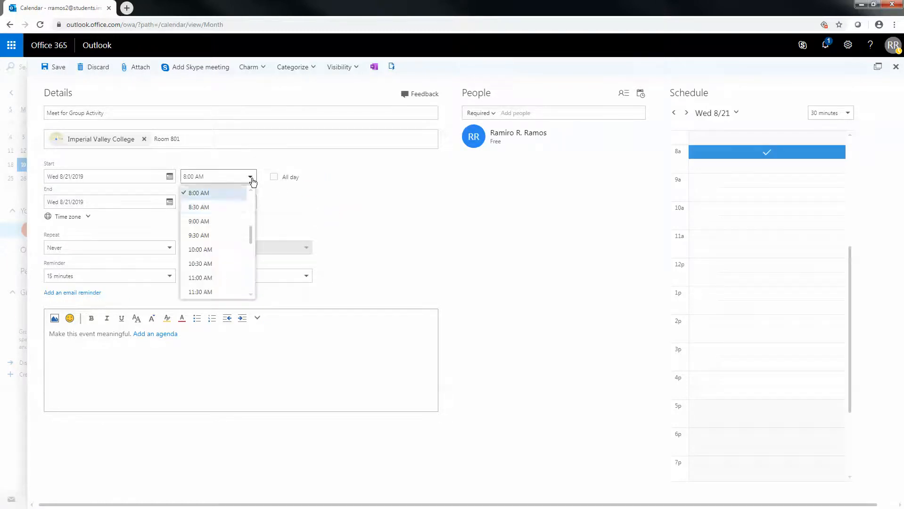
scroll(227, 266, down, 6)
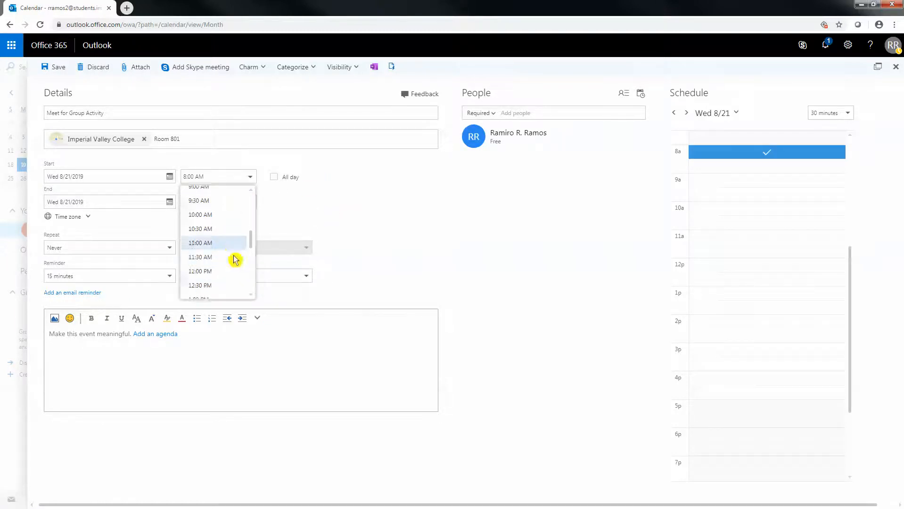
scroll(211, 227, up, 3)
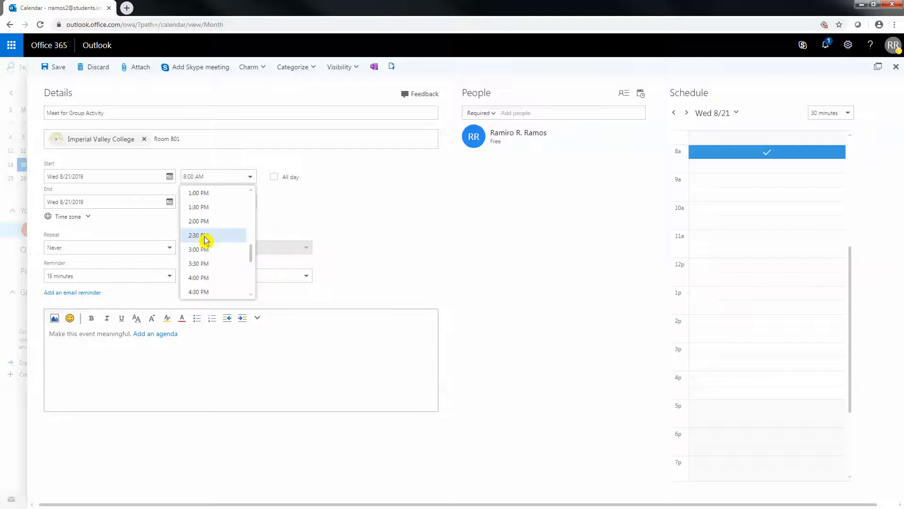
click(205, 236)
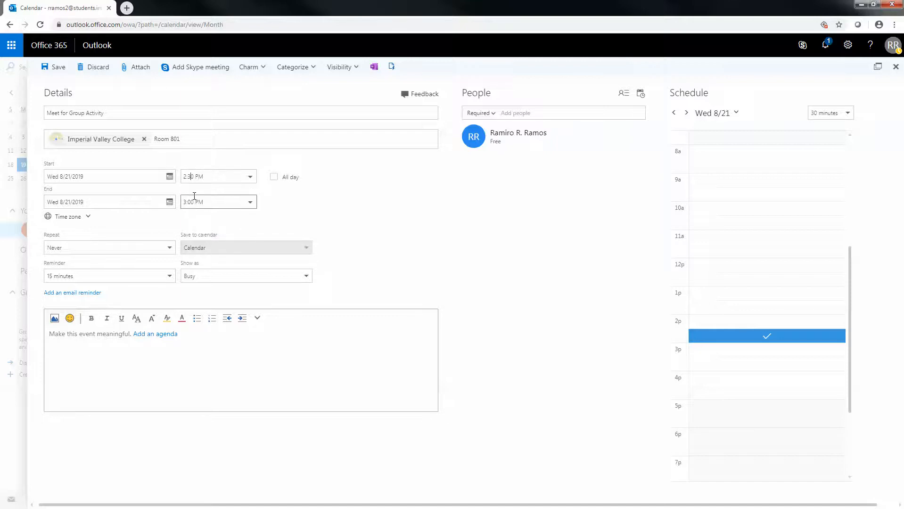
key(BackSpace)
text(4)
click(267, 197)
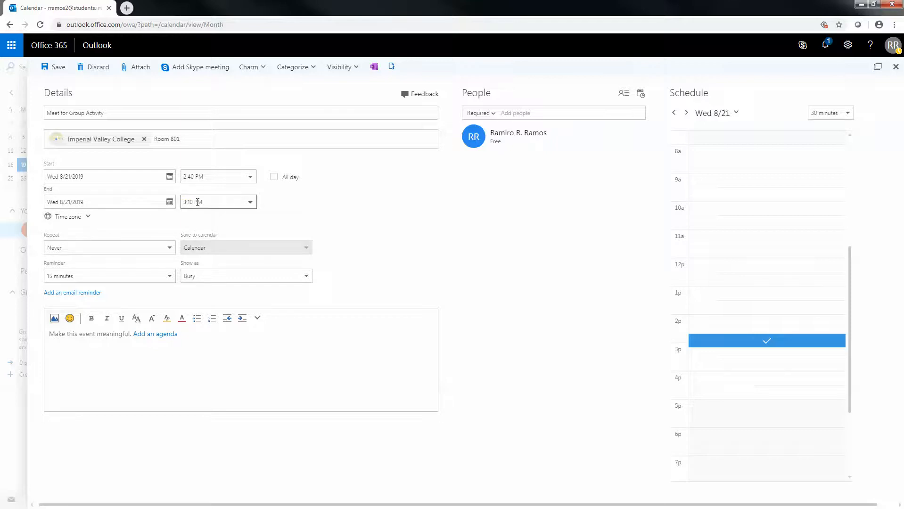
- Set the event's end time to 4:05 PM
click(250, 201)
click(207, 246)
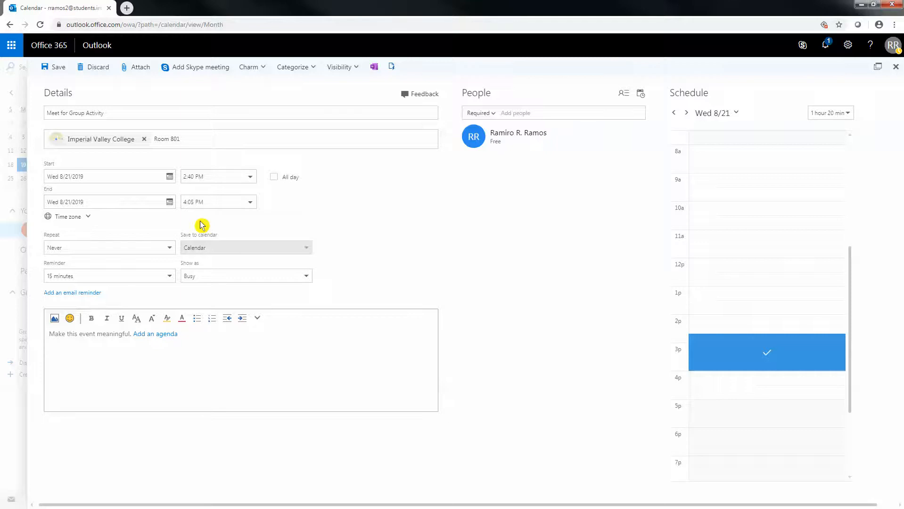
click(292, 208)
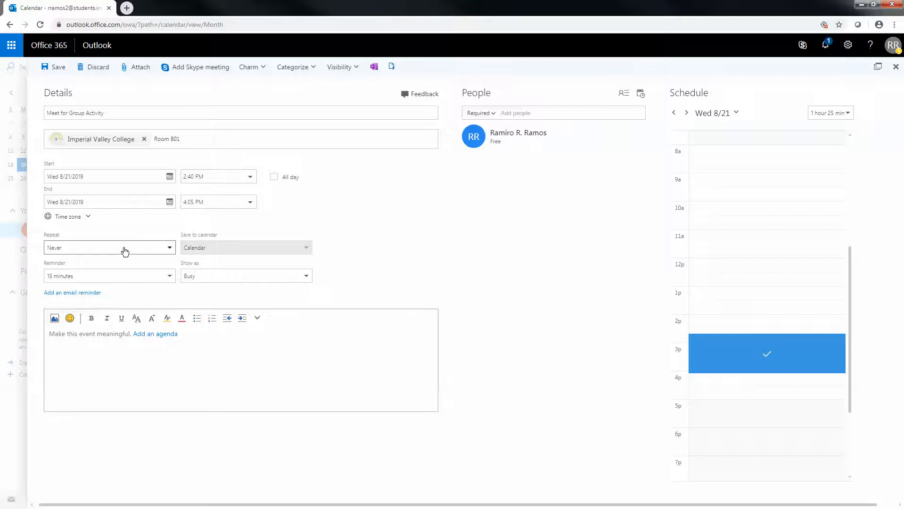
- Choose 'Every Wednesday' under Repeat, leaving Reminder at 15 minutes and Show as Busy
click(170, 247)
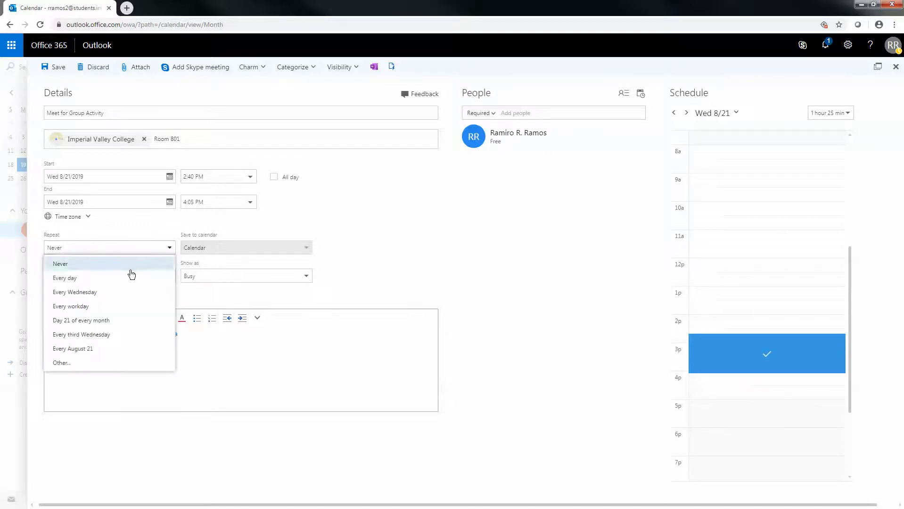
click(102, 292)
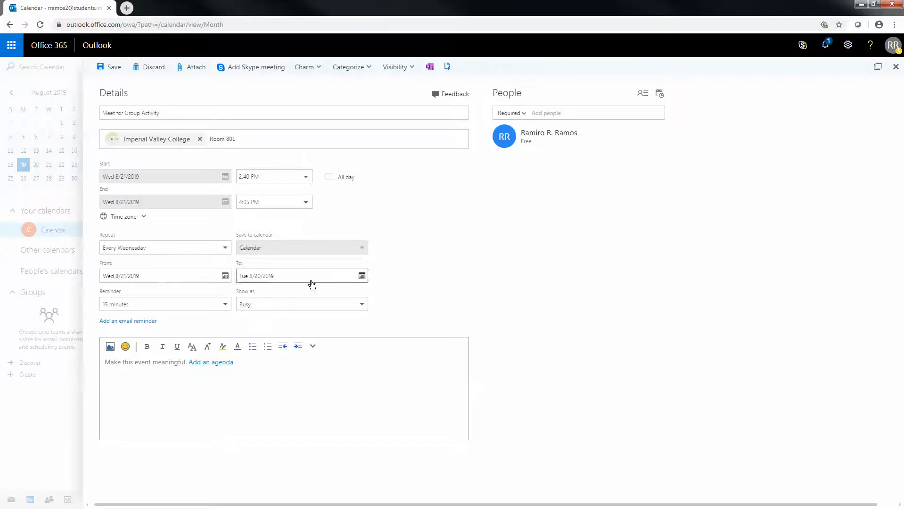
click(226, 307)
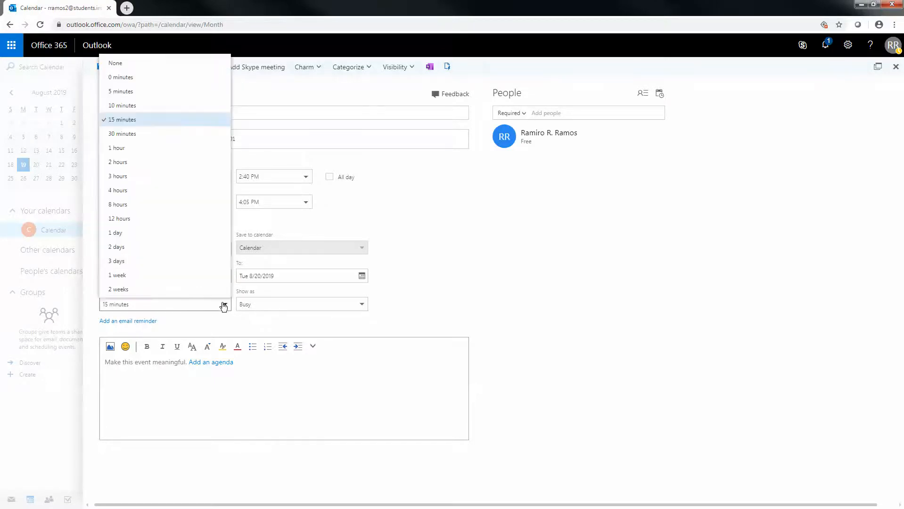
click(150, 124)
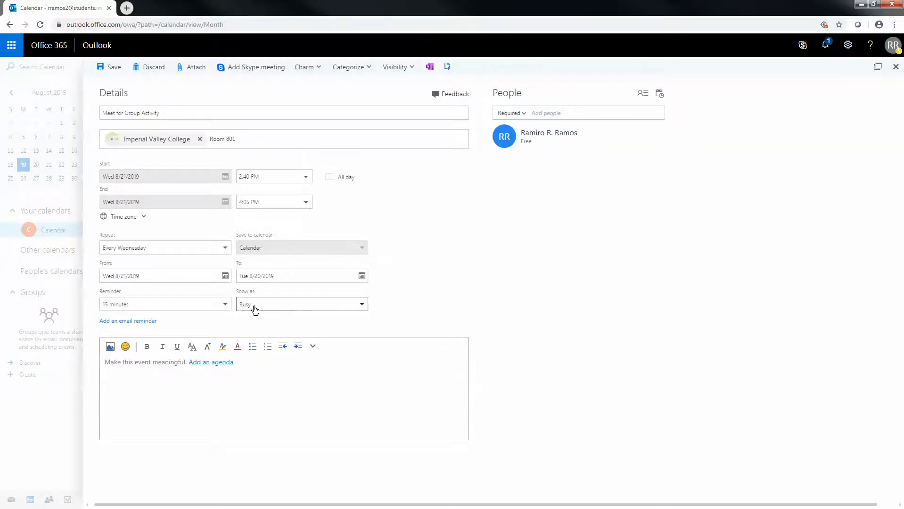
click(363, 306)
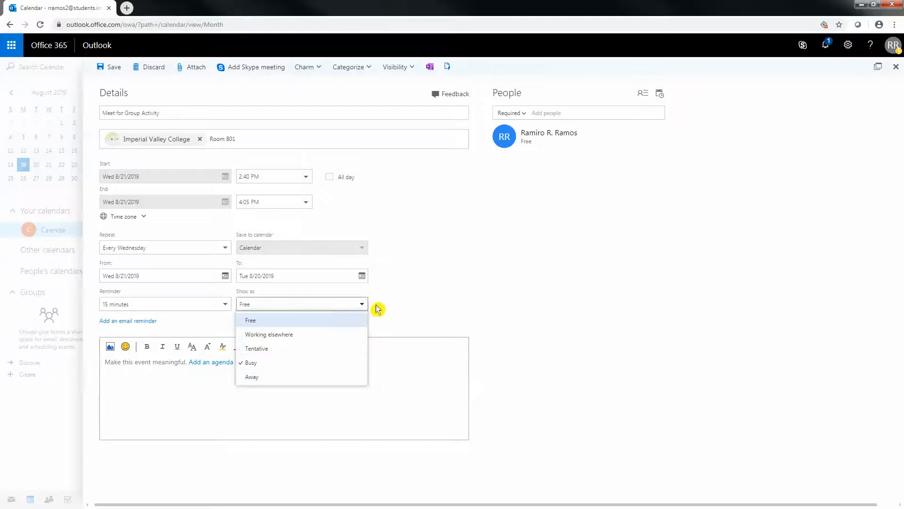
click(403, 309)
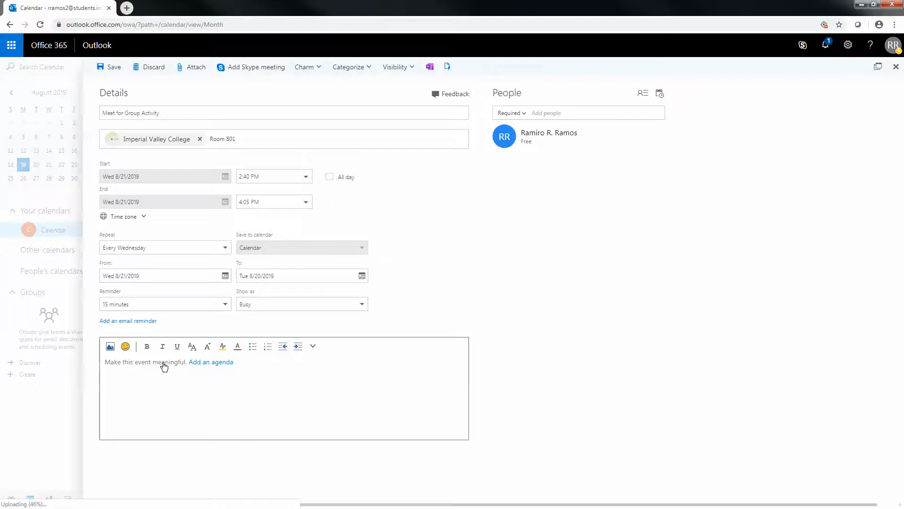
- Add a bulleted agenda: 'Review Chapter 1', 'Take a Quiz', 'Finish introductions'
click(215, 363)
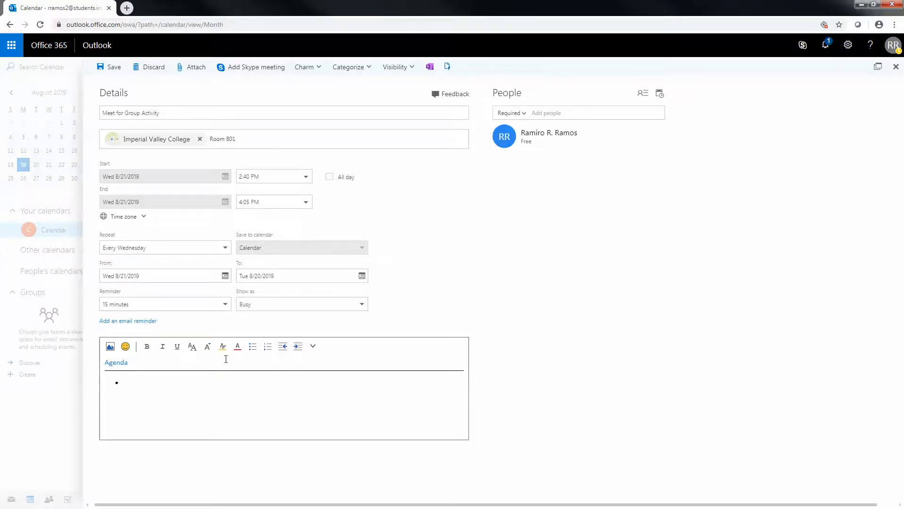
click(268, 351)
click(251, 348)
text(Revie)
text(w Chapter)
text(Take )
text(a )
text(Quizz)
text(Finish int)
text(roductions)
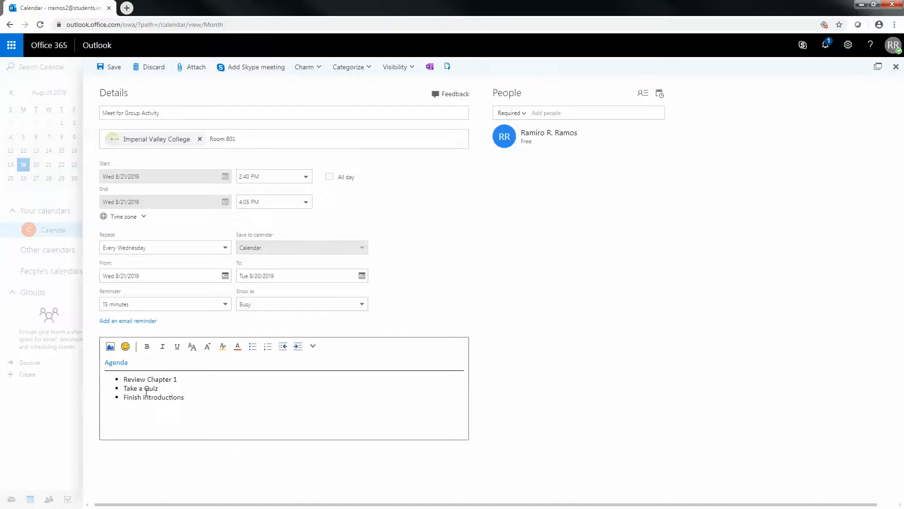
drag(190, 397, 125, 379)
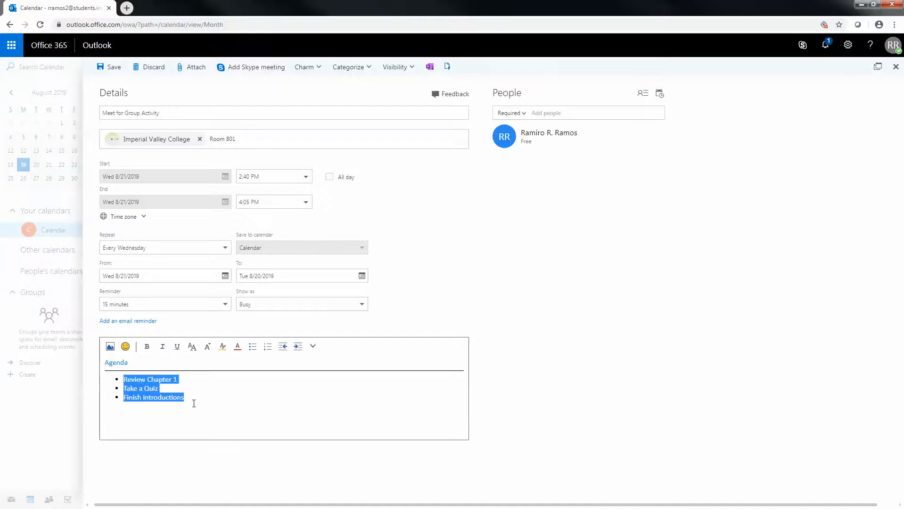
click(194, 398)
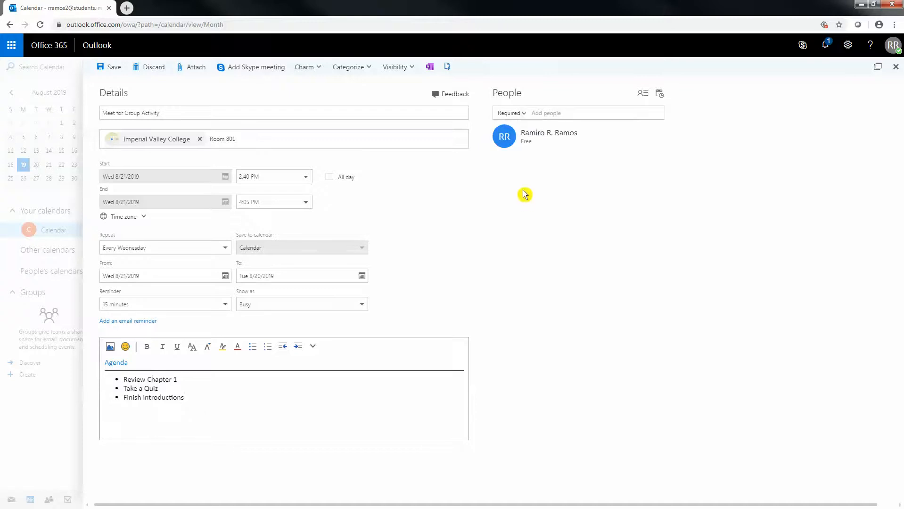
- Keep the attendee type Required and add the student's school e-mail address as an invitee
click(524, 114)
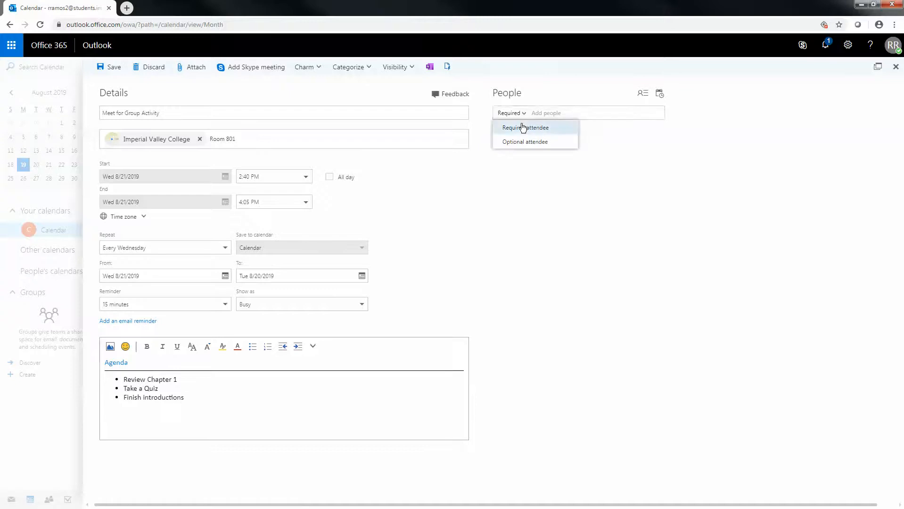
click(610, 144)
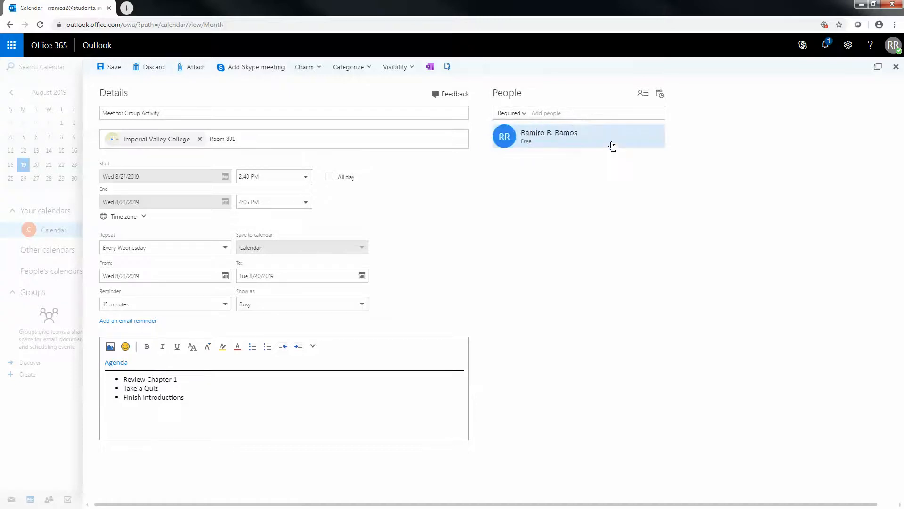
click(586, 114)
click(586, 113)
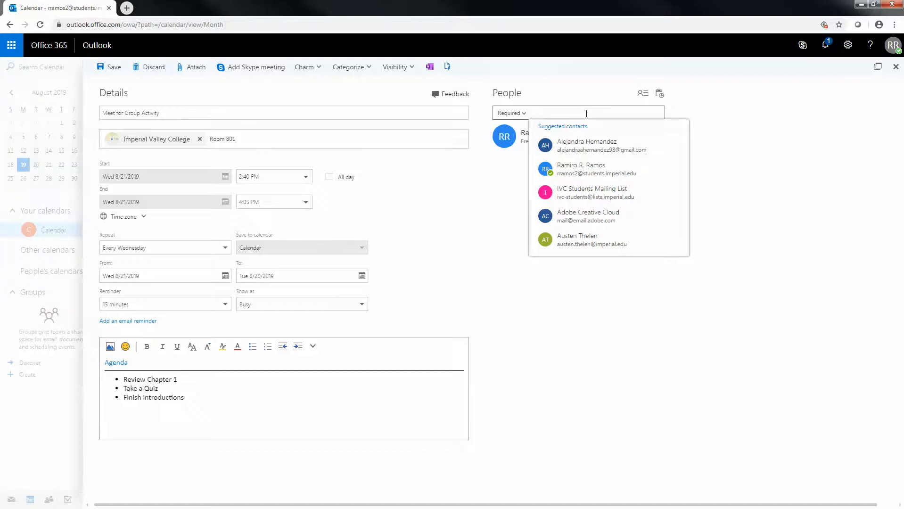
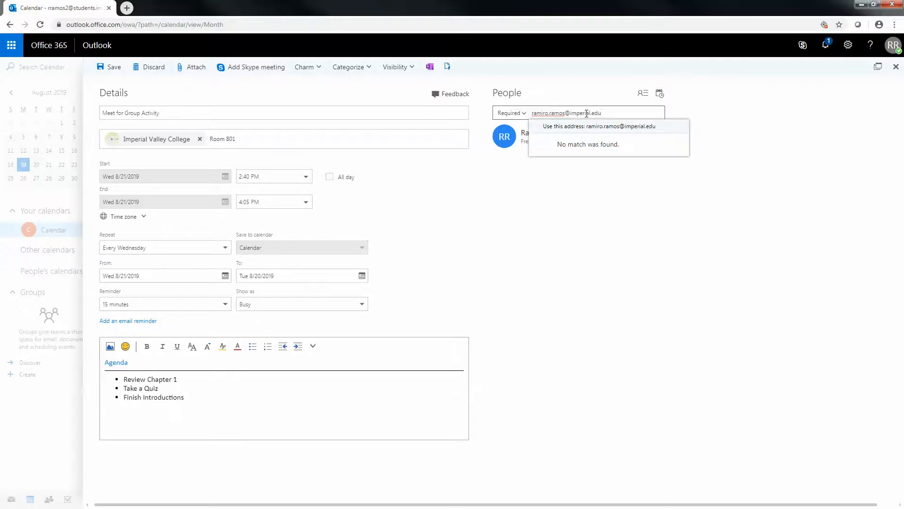
click(686, 117)
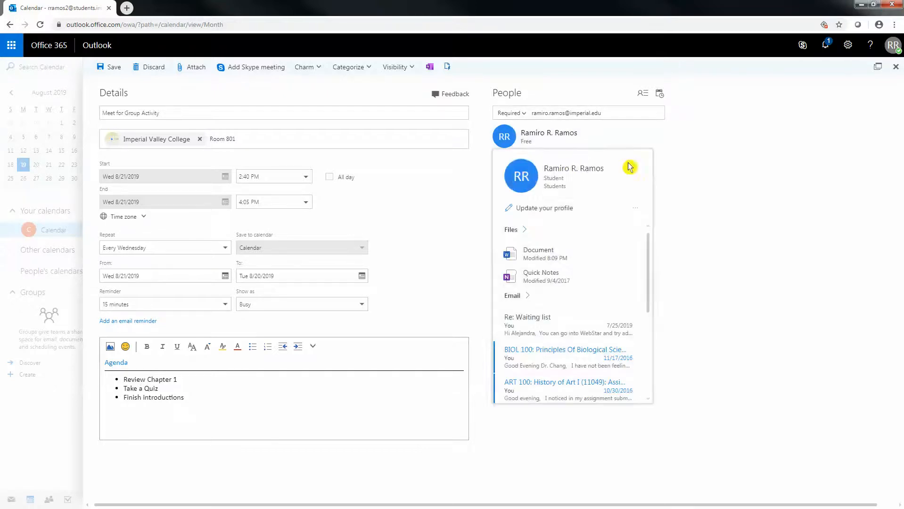
click(624, 113)
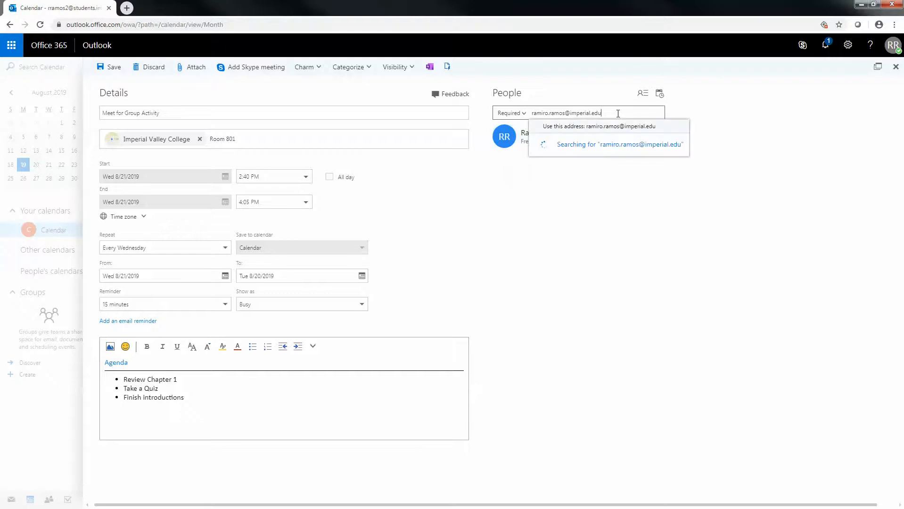
key(Return)
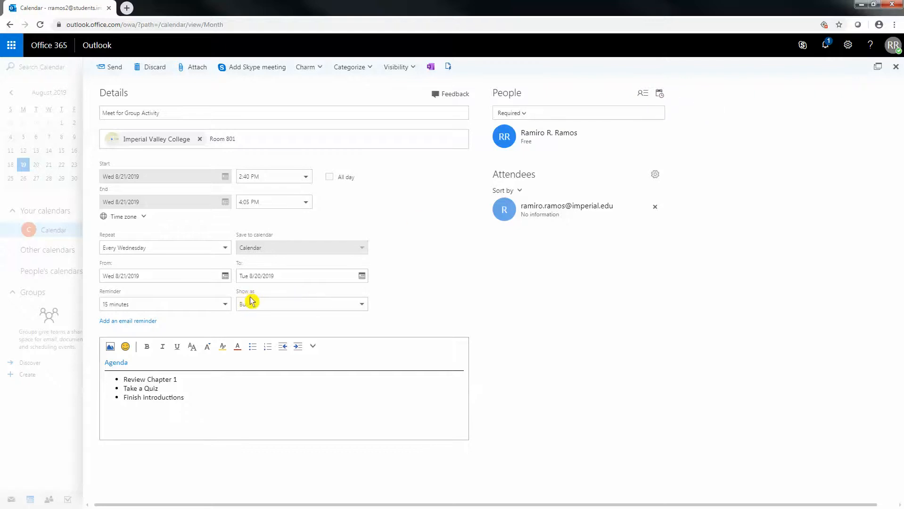
click(665, 96)
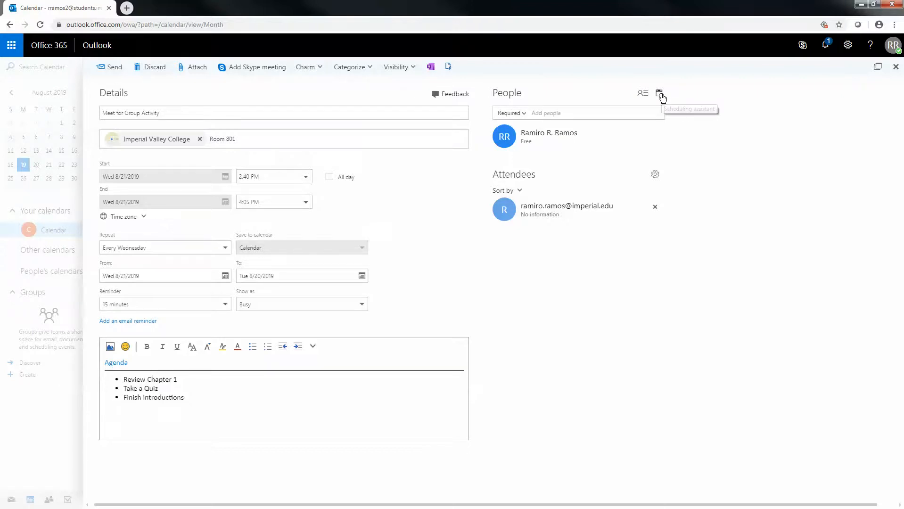
click(662, 96)
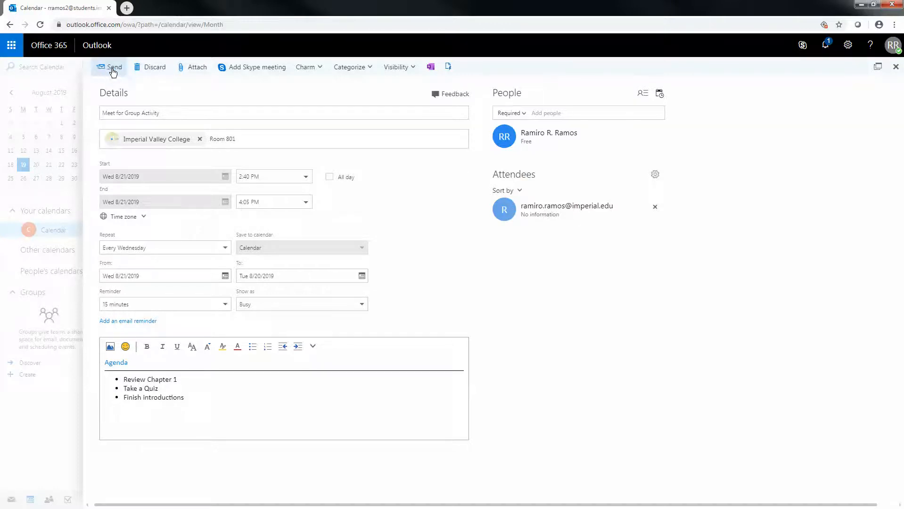
- Remove the earlier invitee and add the student's school address from the name suggestions
click(655, 208)
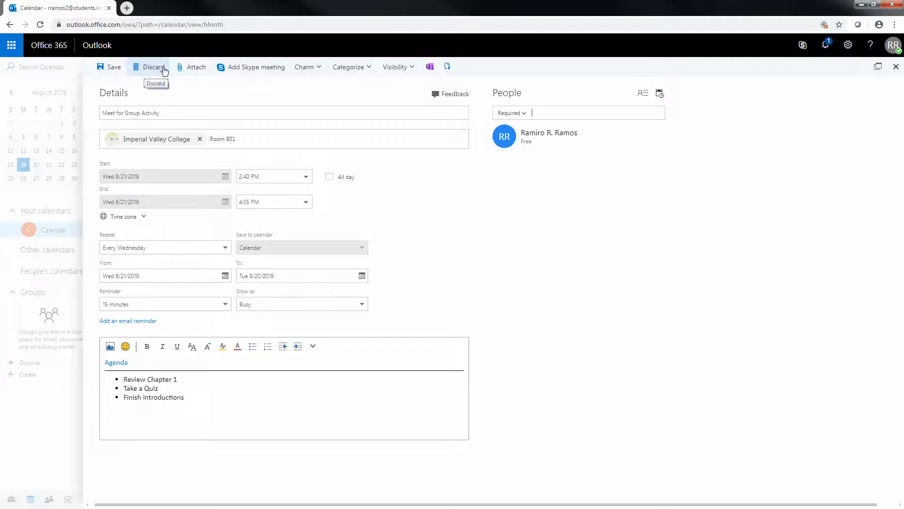
click(623, 114)
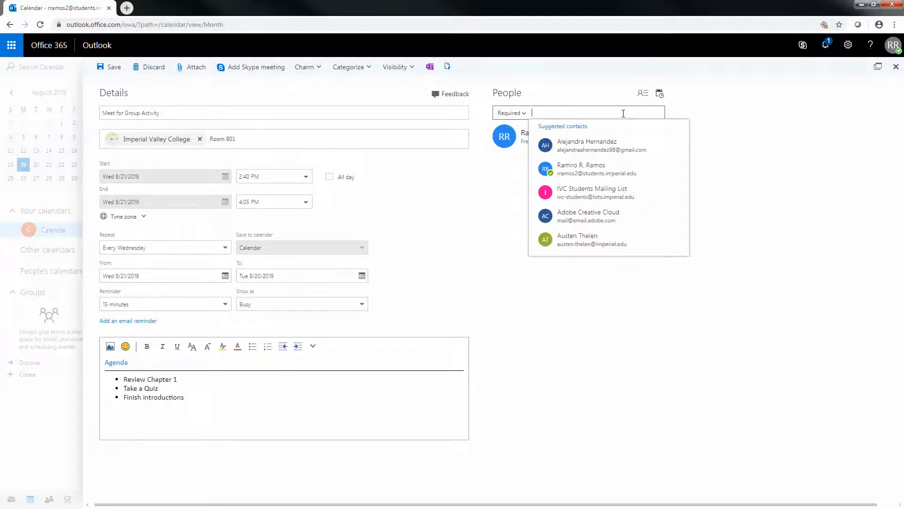
text(rami)
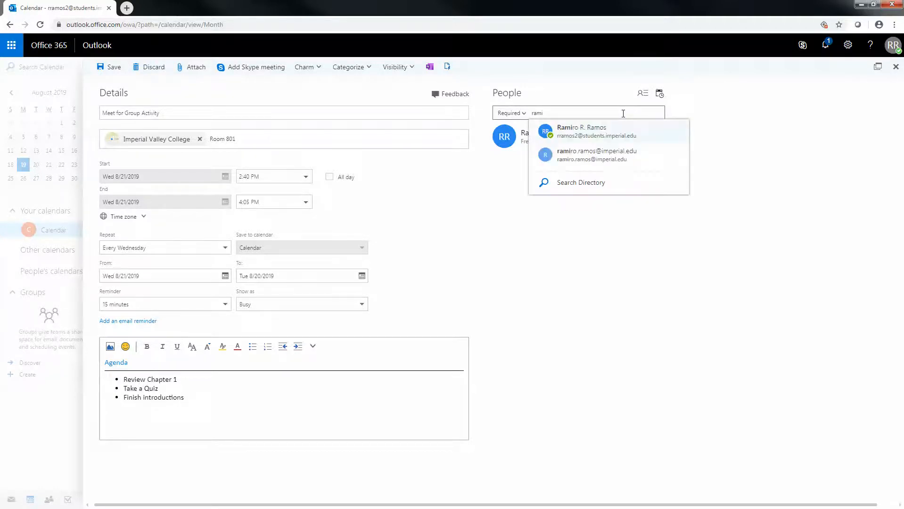
click(618, 154)
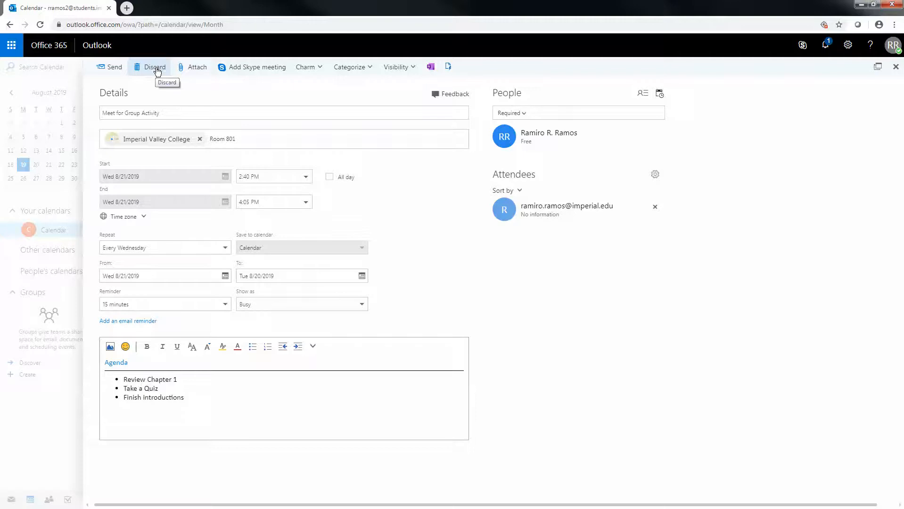
- Open the OneDrive file picker for an attachment, then cancel it without attaching anything
click(195, 69)
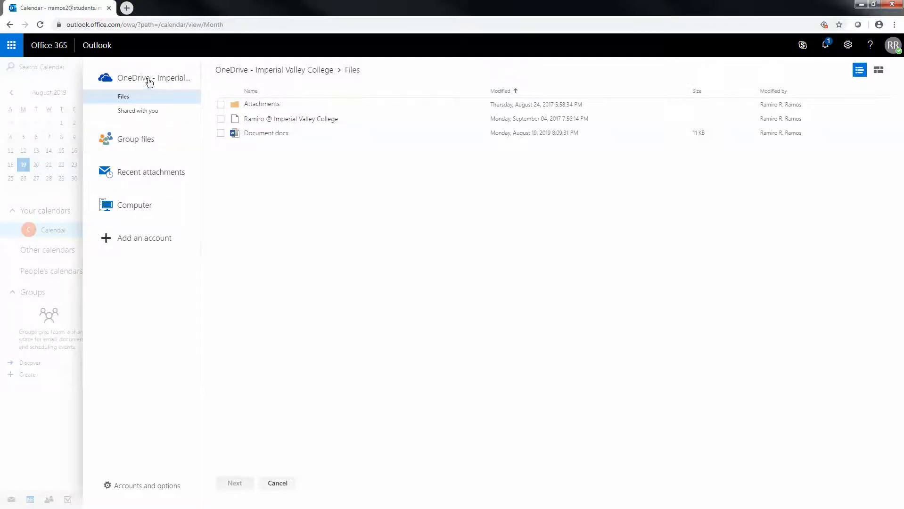
click(278, 483)
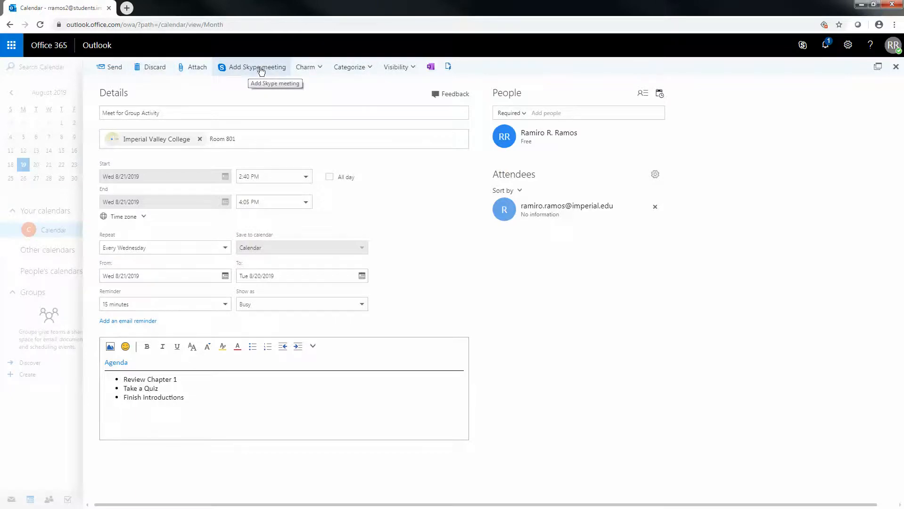
- Add a lavender-coloured 'School Activity' category through Manage categories and save the category list
click(321, 67)
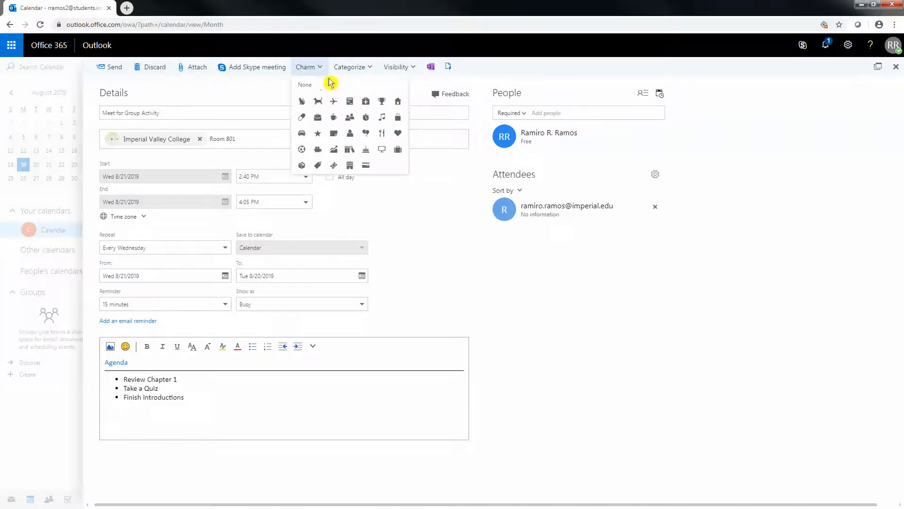
click(371, 71)
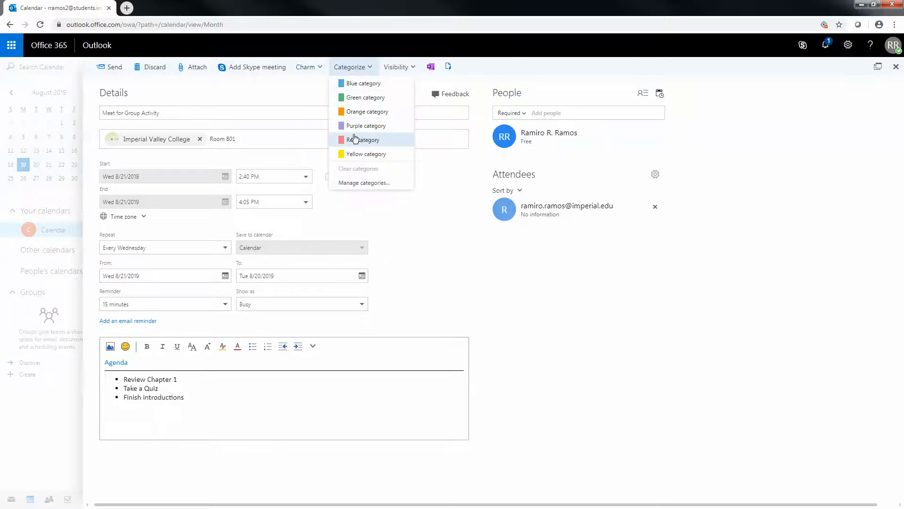
click(365, 187)
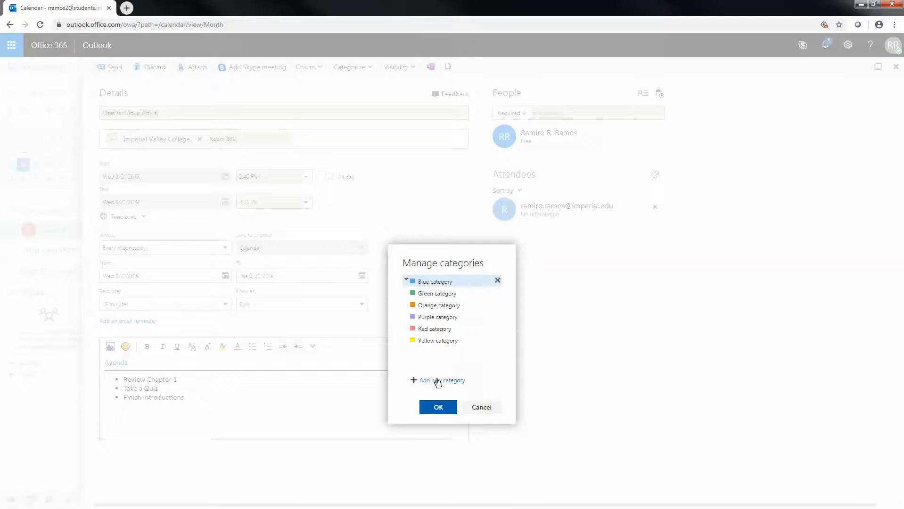
click(438, 381)
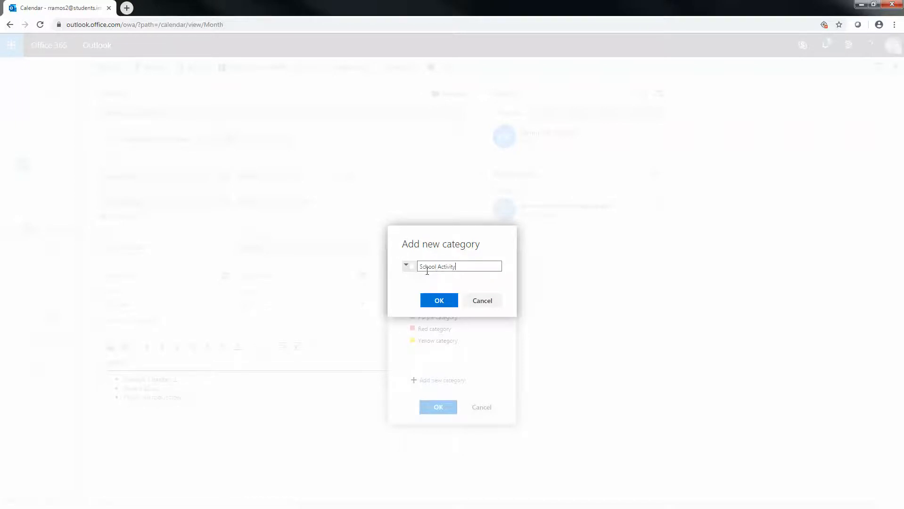
click(407, 266)
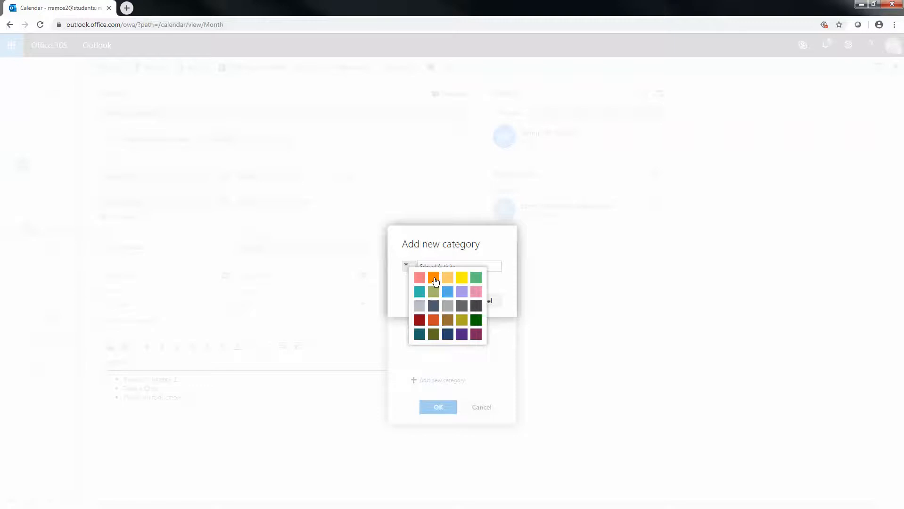
click(460, 294)
click(444, 303)
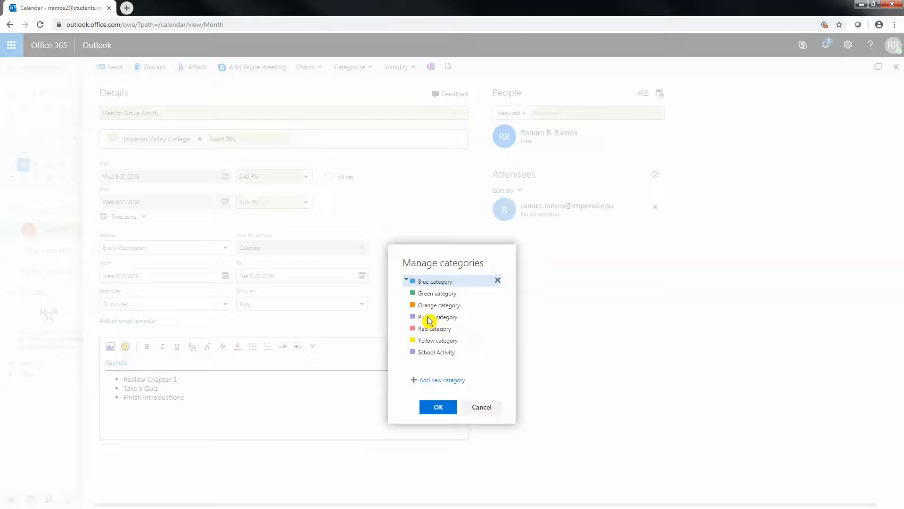
click(438, 408)
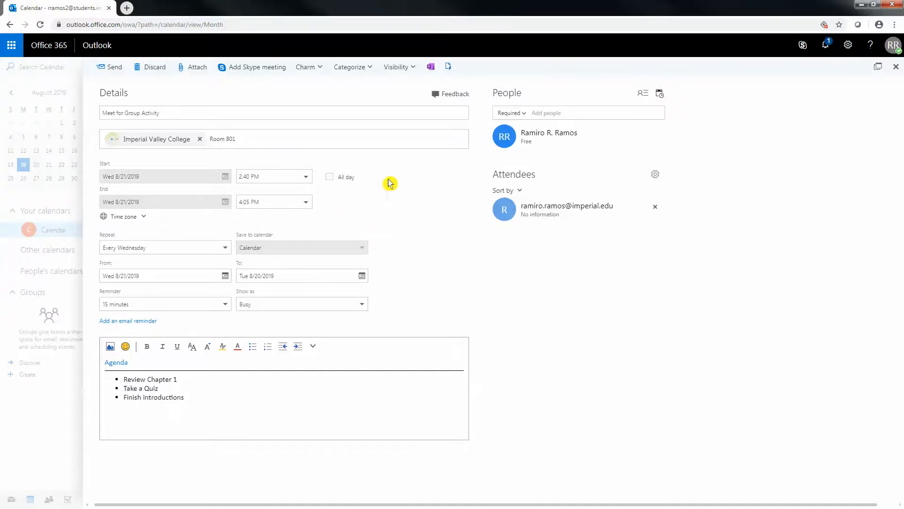
click(370, 68)
- Apply the School Activity category to the event, clearing and reapplying it, with visibility left Public
click(370, 68)
click(370, 68)
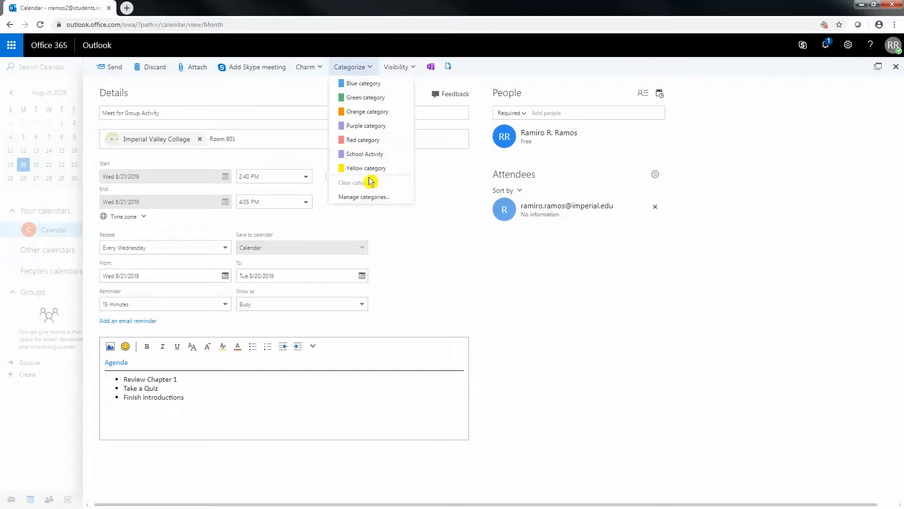
click(367, 154)
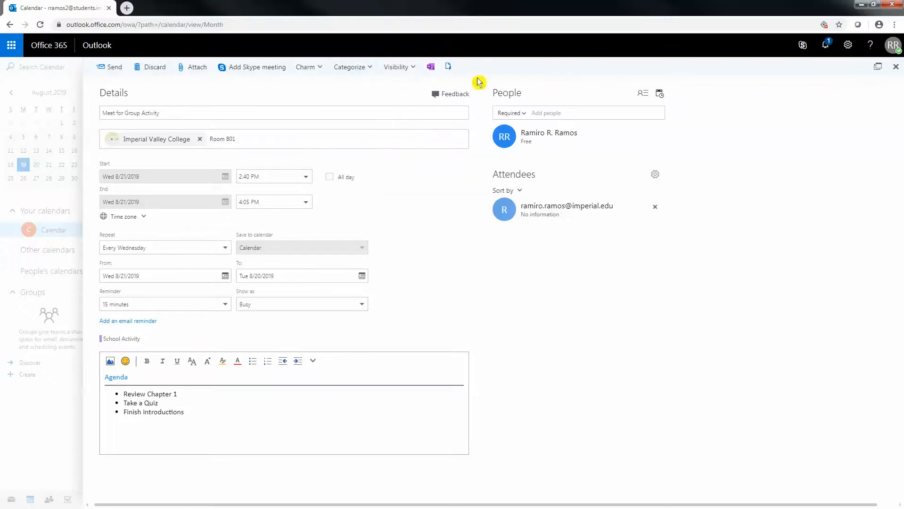
click(362, 69)
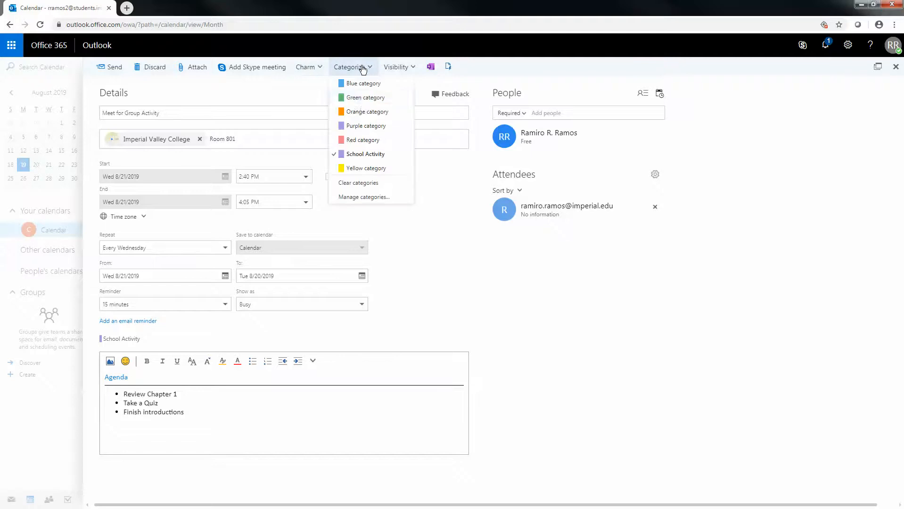
click(354, 187)
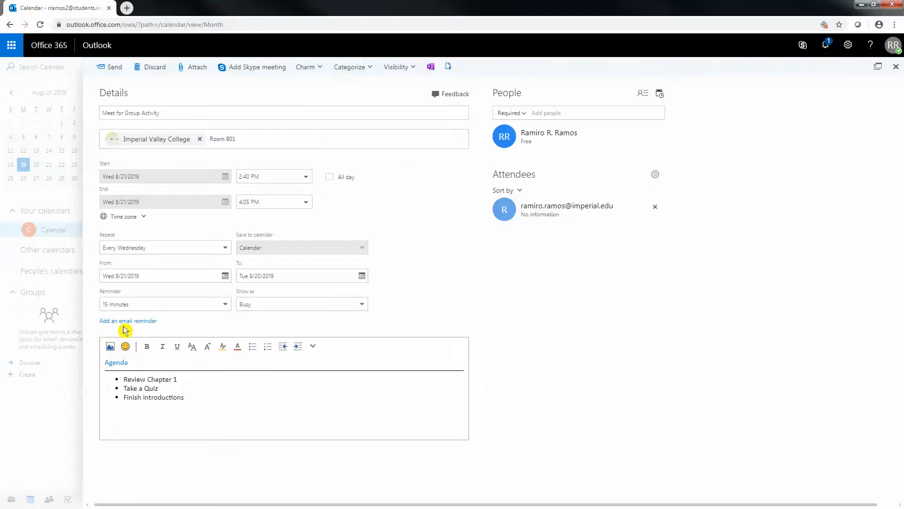
click(363, 67)
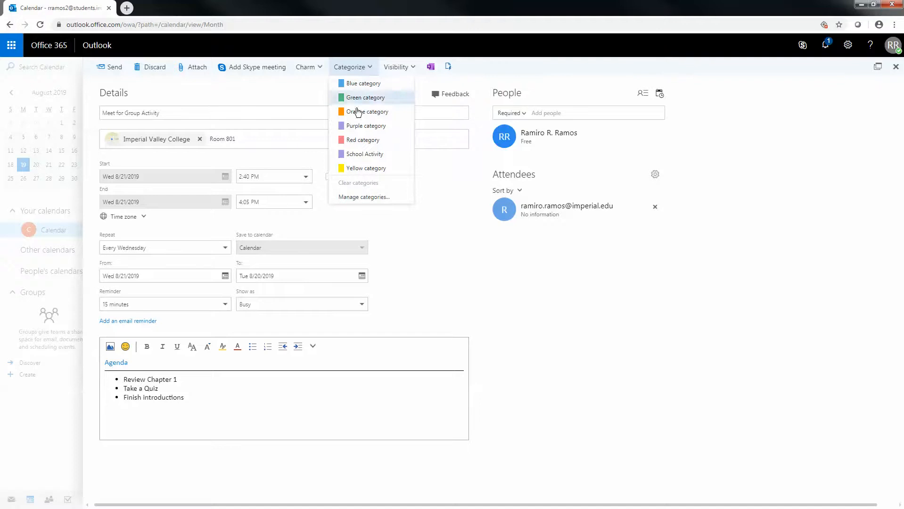
click(362, 155)
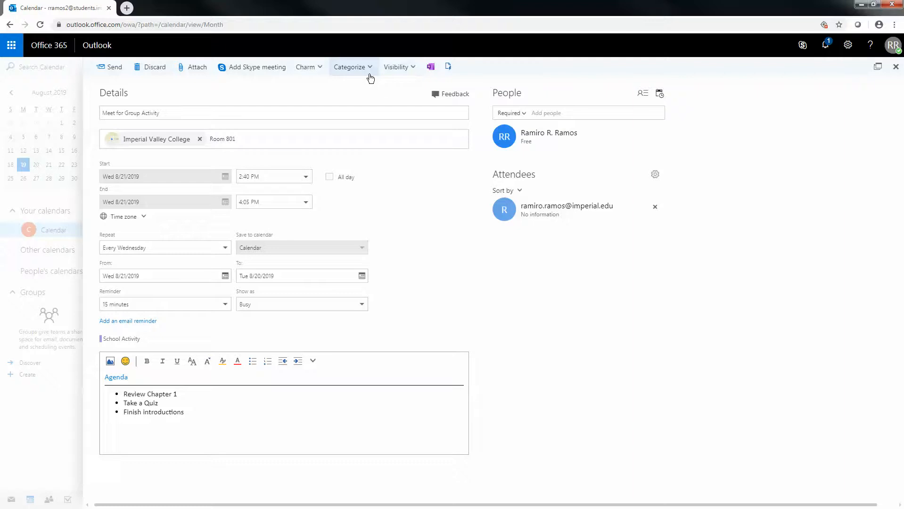
click(411, 67)
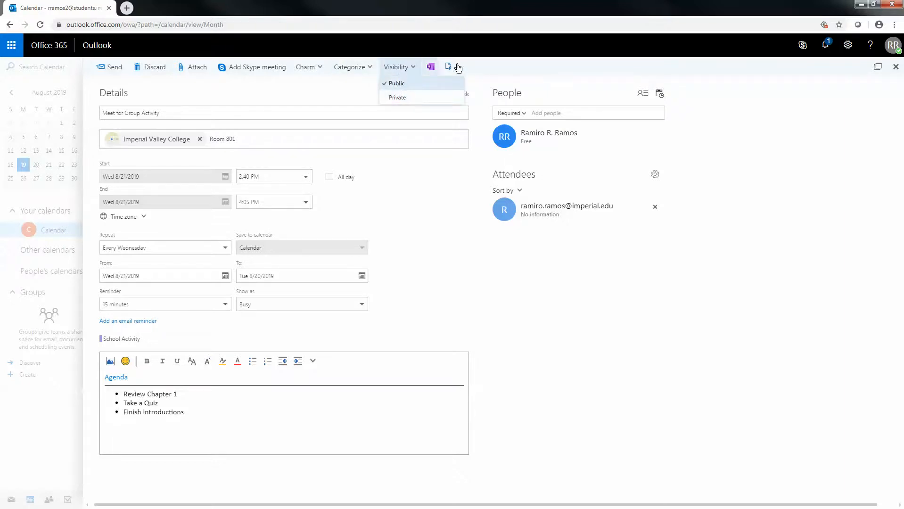
click(481, 69)
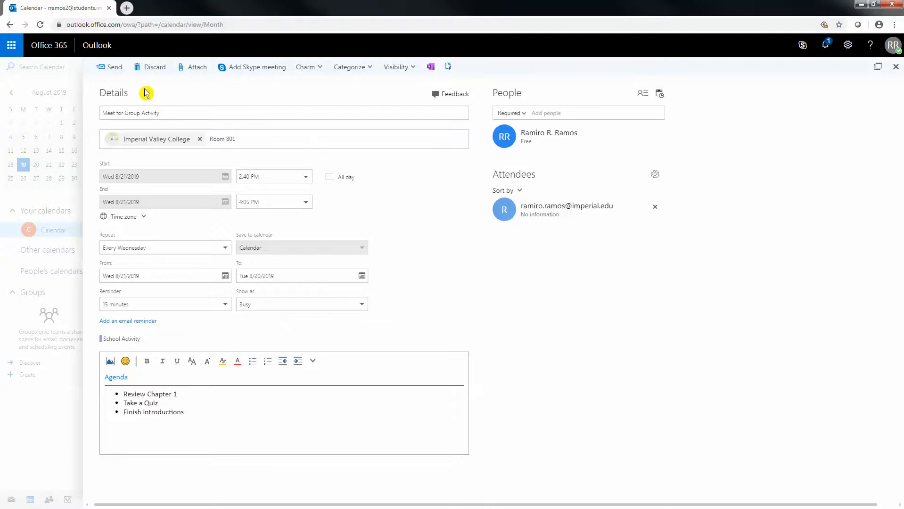
click(111, 71)
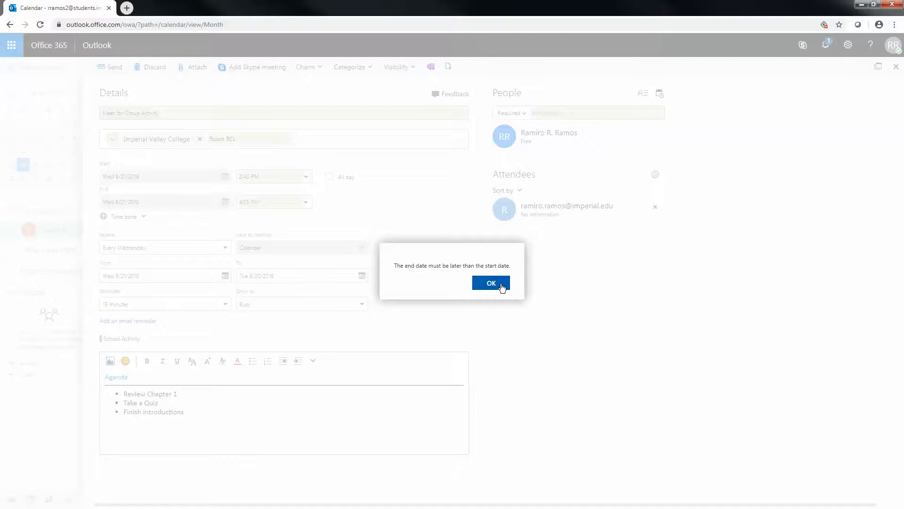
click(491, 283)
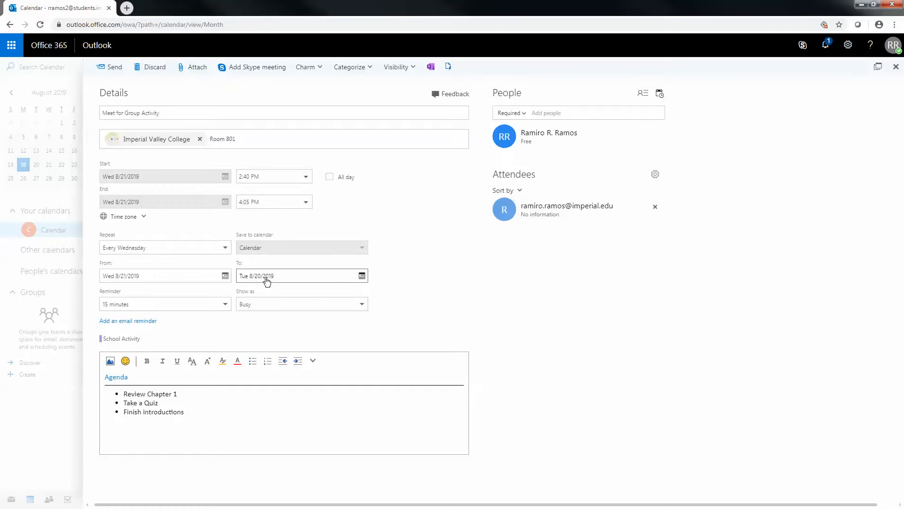
- Set the weekly series to end on Wednesday, December 11, 2019, and send the meeting
click(362, 276)
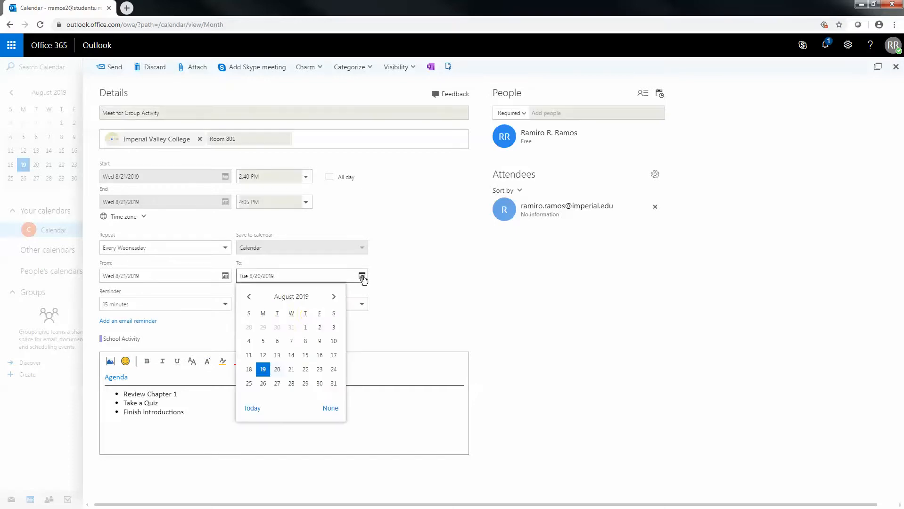
click(334, 296)
click(334, 296)
click(335, 297)
click(334, 297)
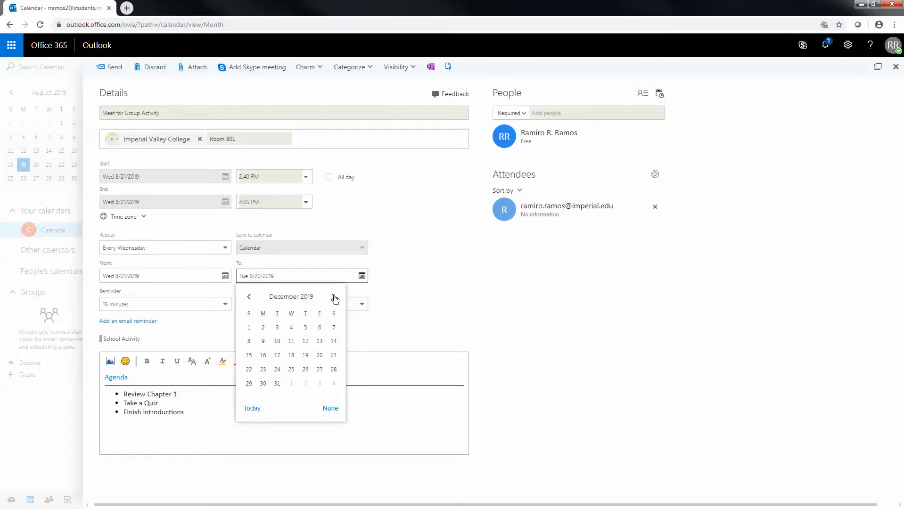
click(292, 343)
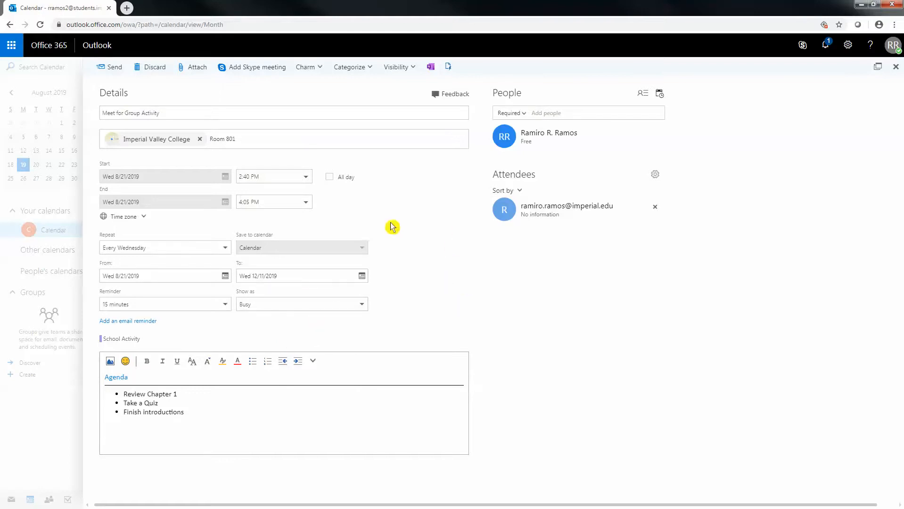
click(115, 71)
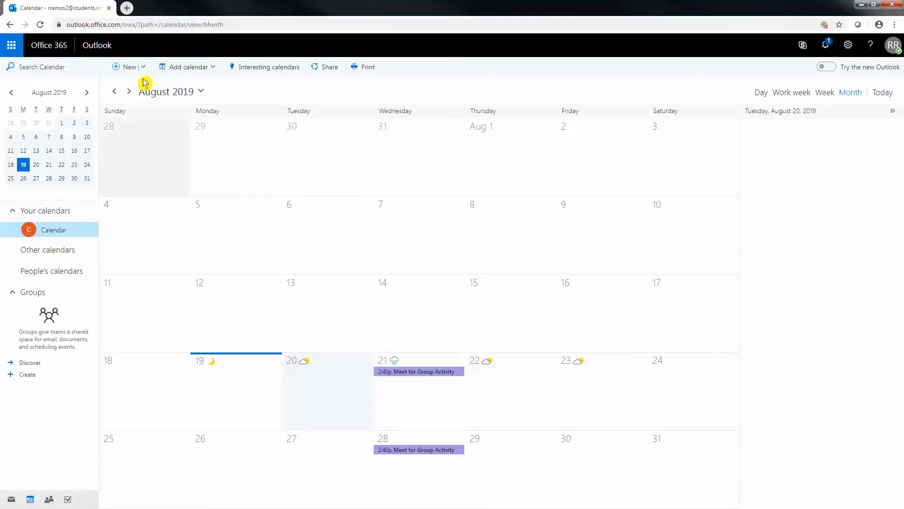
- Browse the calendar forward to December 2019, then back to November 2019
click(128, 92)
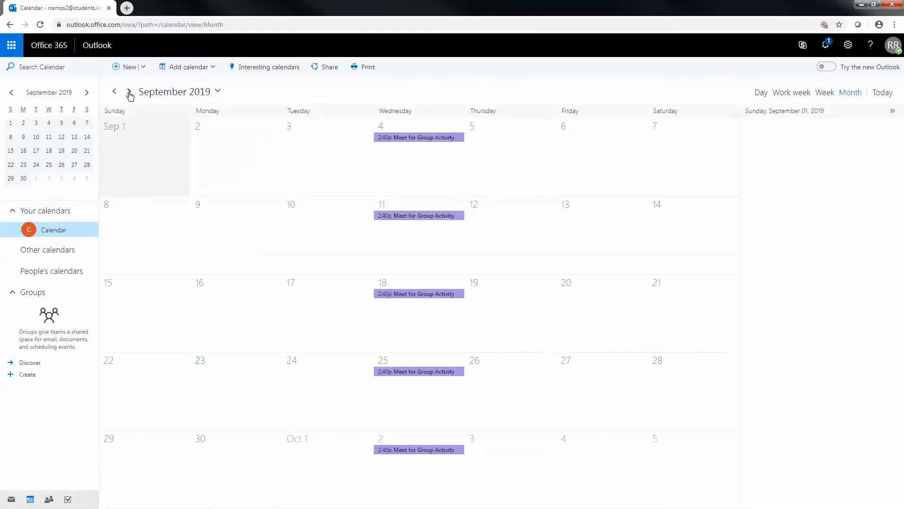
click(129, 93)
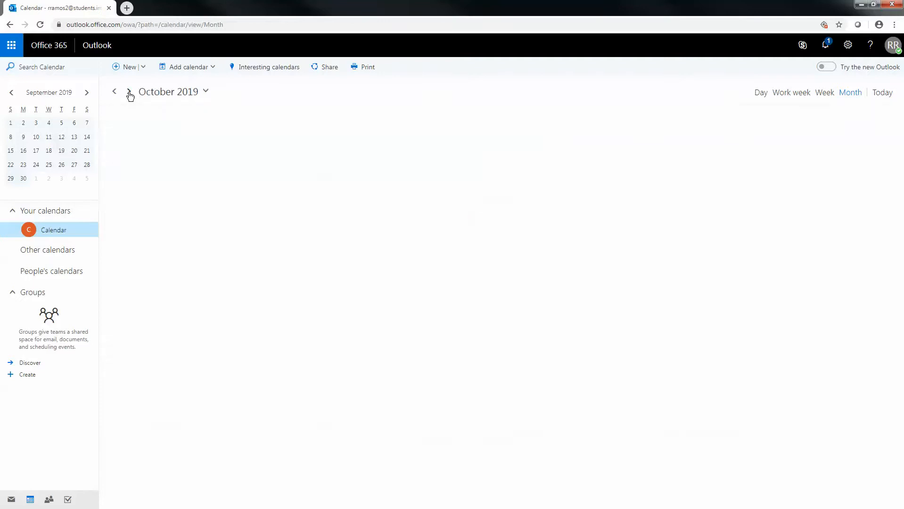
click(129, 93)
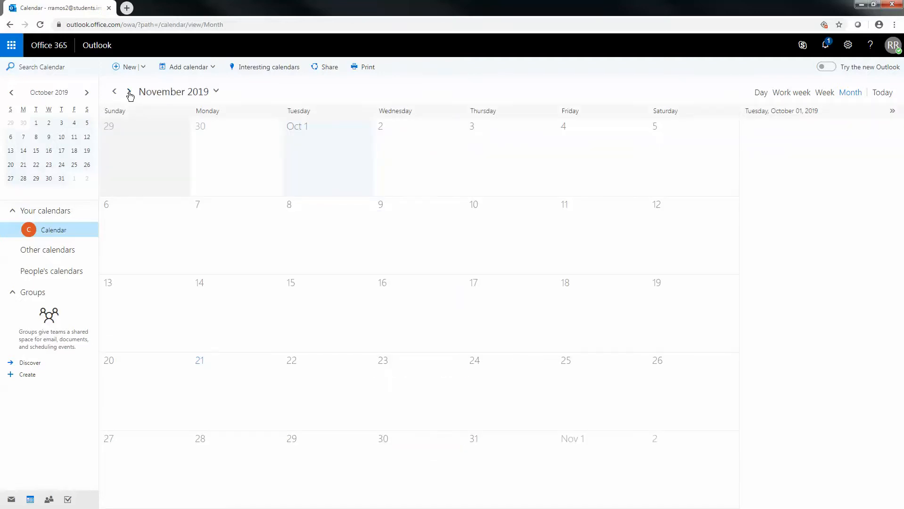
click(129, 93)
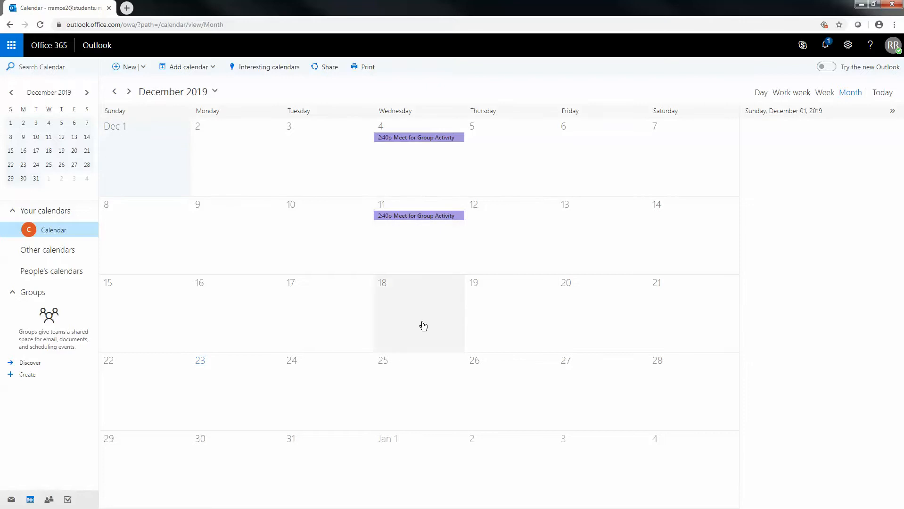
click(115, 92)
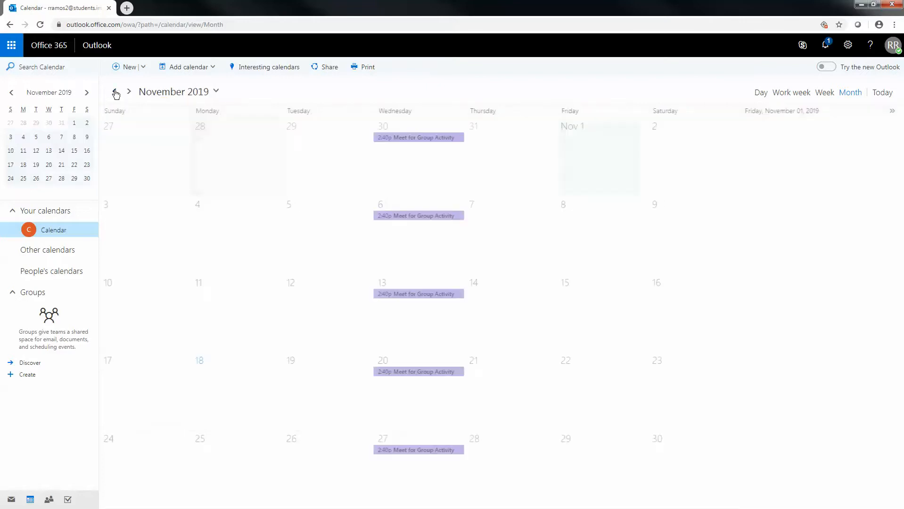